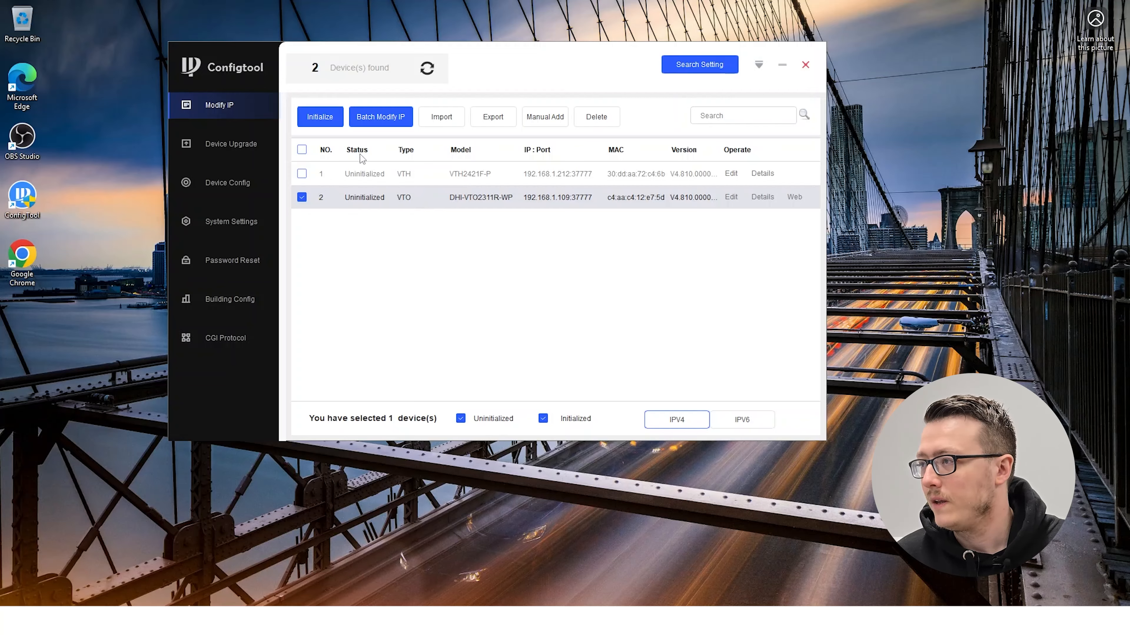
# Initialize the VTO device with a new admin password and no password-reset e-mail, and refresh the device list
pyautogui.click(328, 119)
pyautogui.click(739, 409)
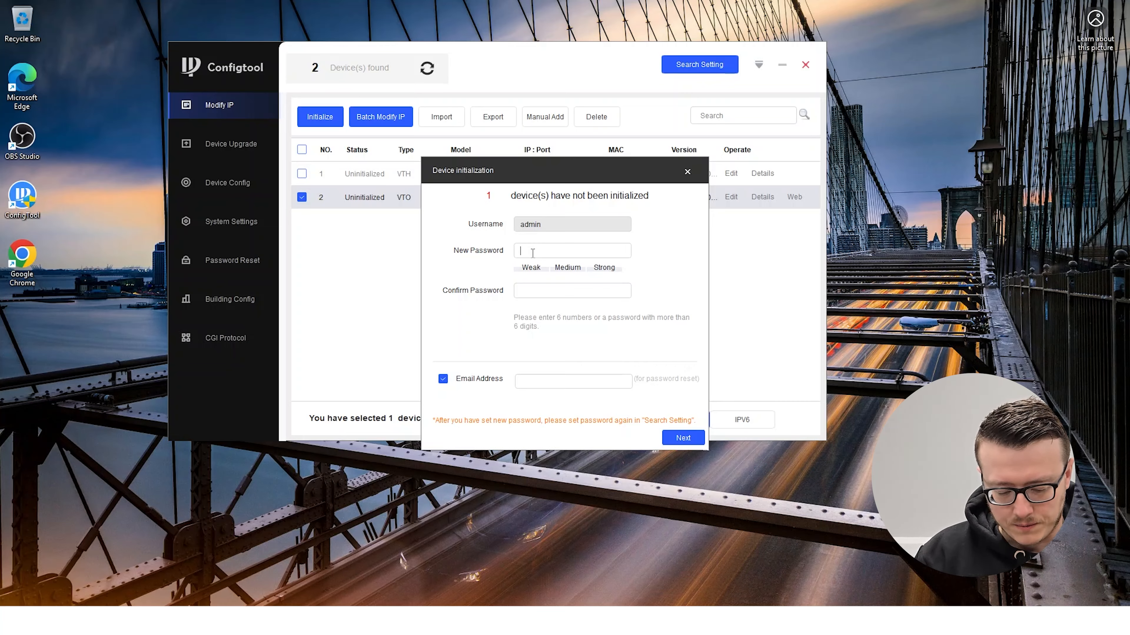
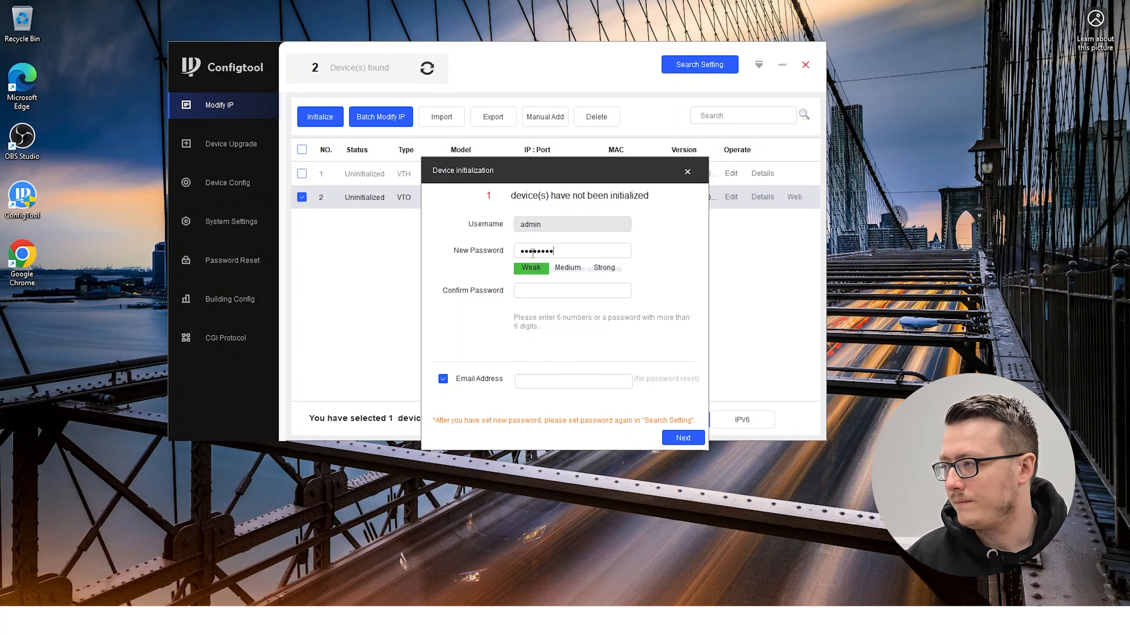
pyautogui.press('Tab')
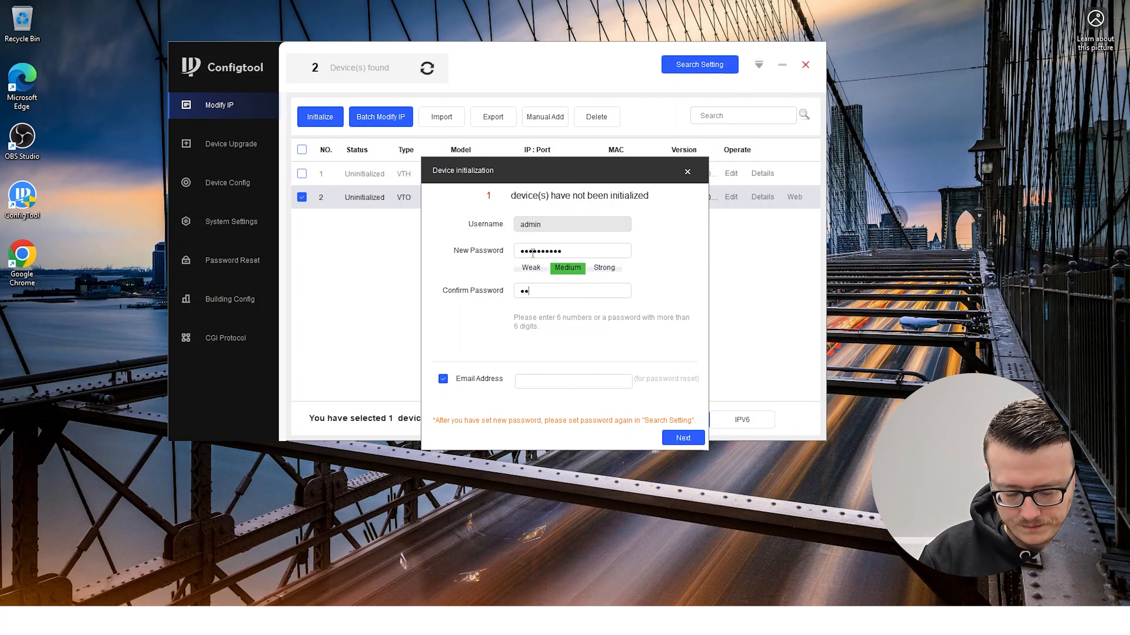
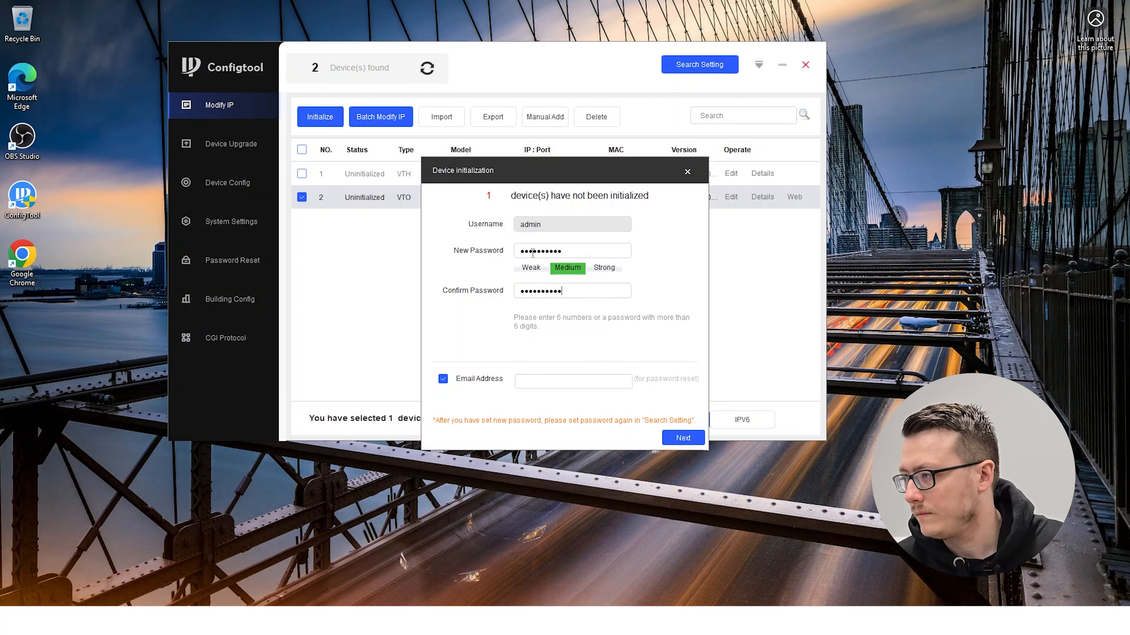
pyautogui.click(443, 379)
pyautogui.click(683, 437)
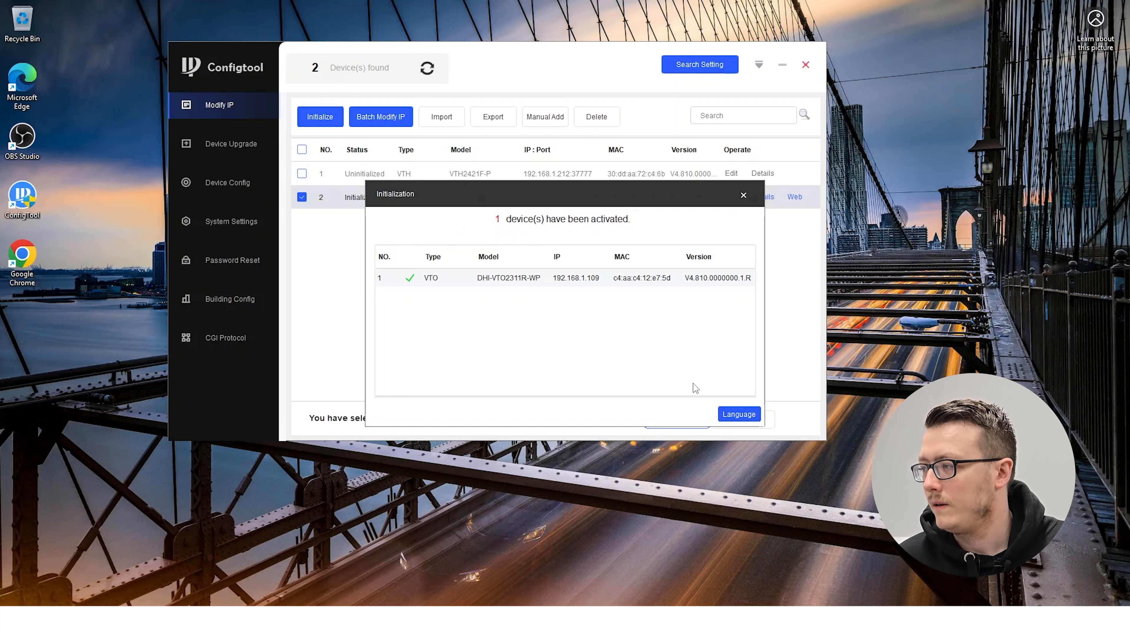
pyautogui.click(743, 195)
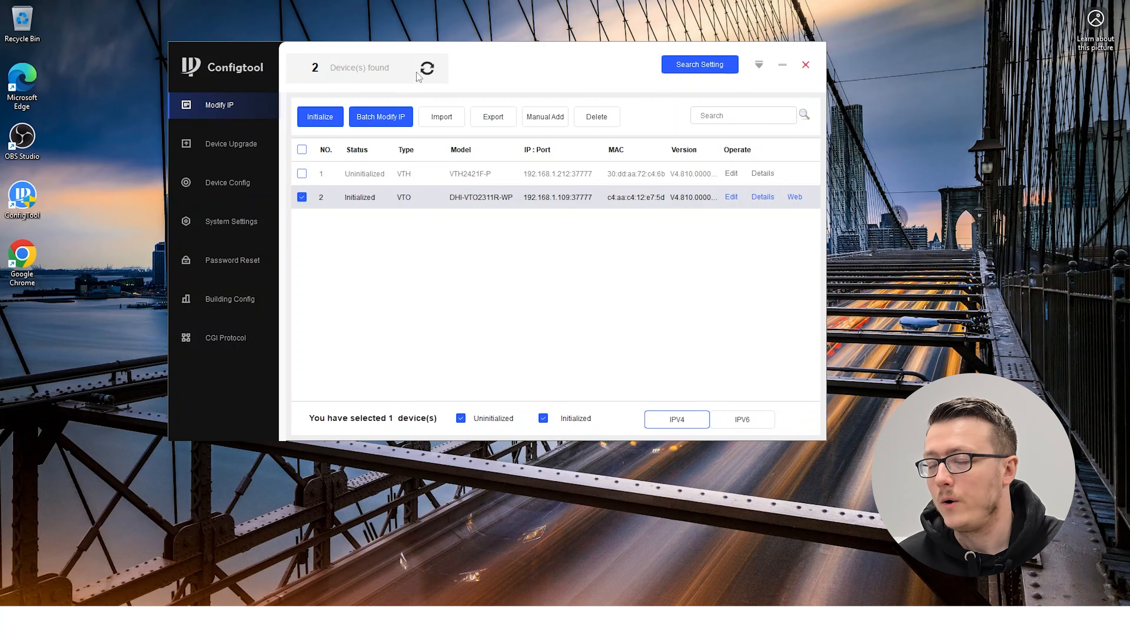
pyautogui.click(427, 68)
pyautogui.click(587, 366)
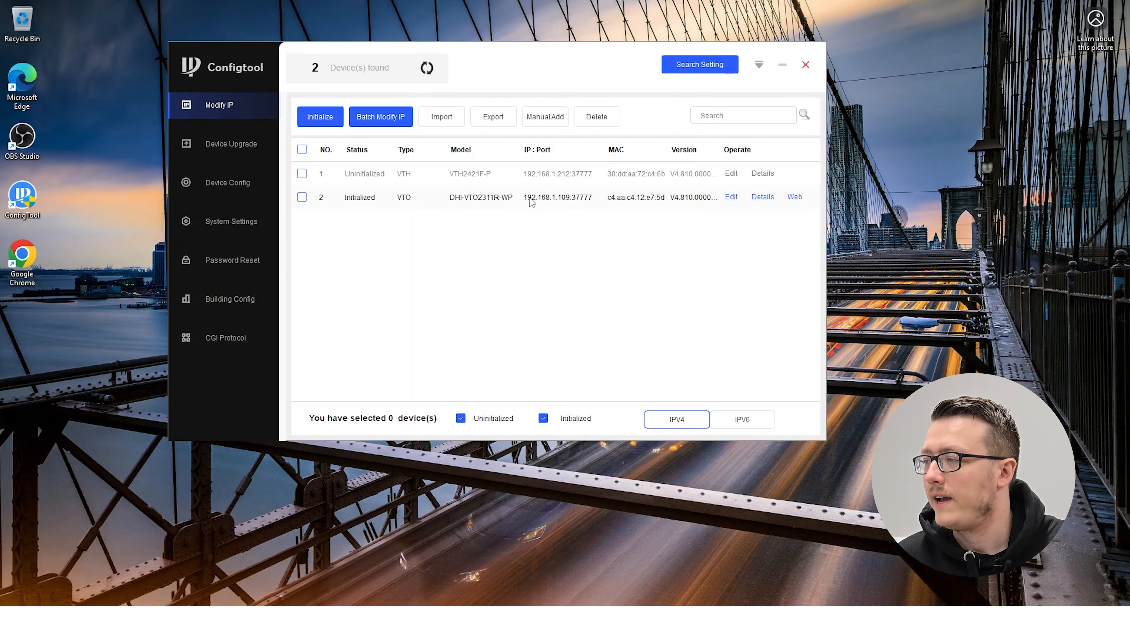
# Initialize the VTH2421F-P indoor monitor with a new admin password and no password-reset e-mail, and refresh the device list
pyautogui.click(303, 174)
pyautogui.click(320, 117)
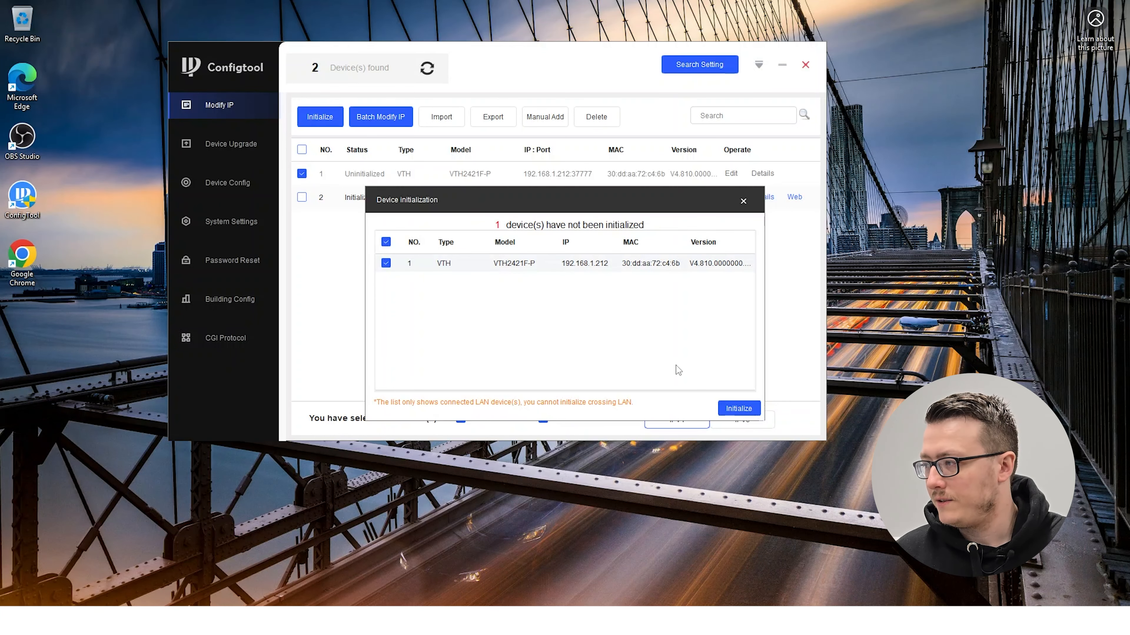
pyautogui.click(739, 409)
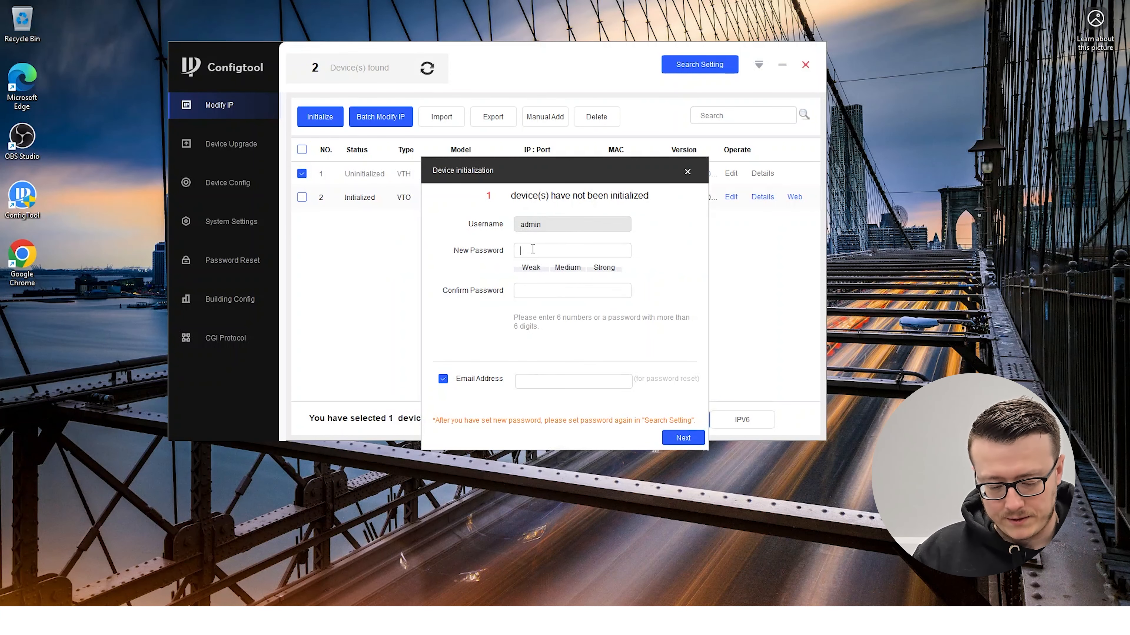
pyautogui.click(532, 249)
pyautogui.write('********')
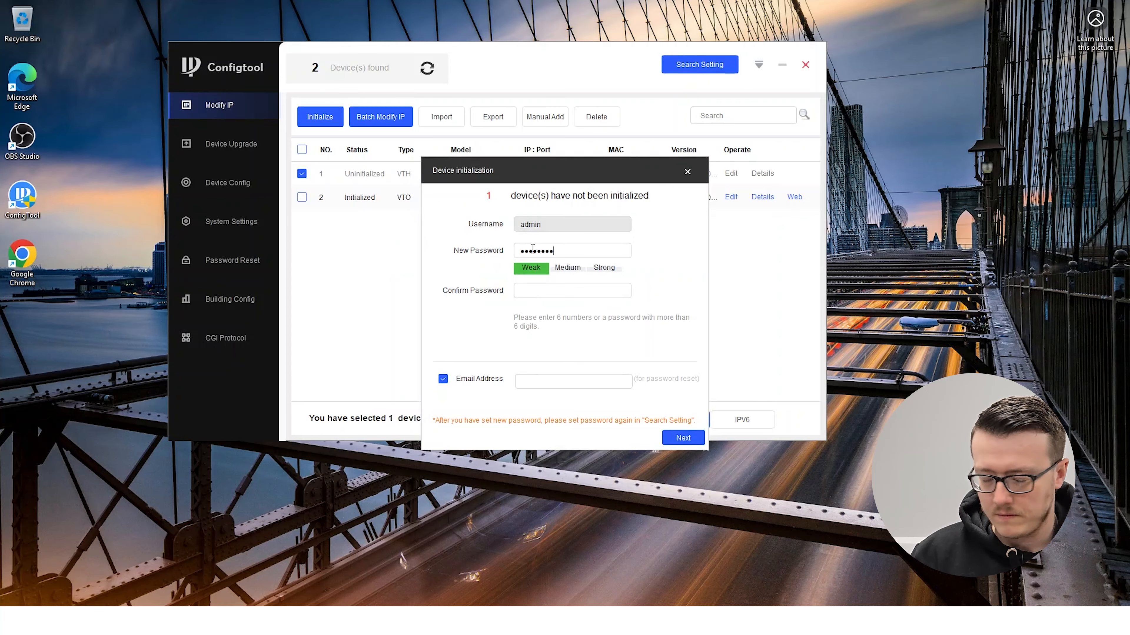
pyautogui.write('*')
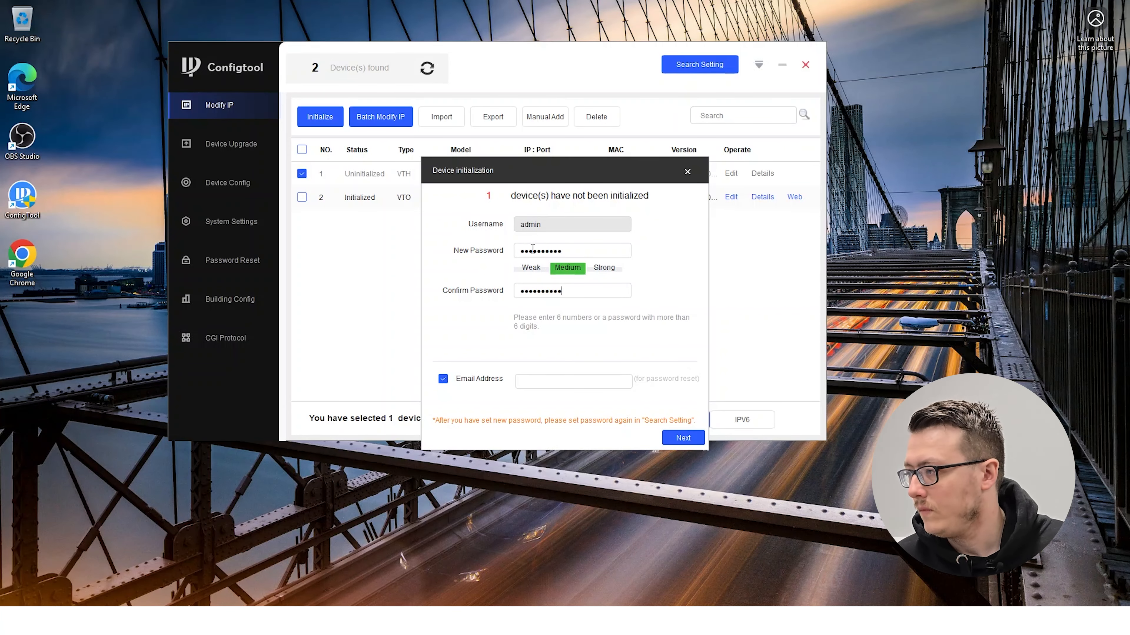
pyautogui.click(443, 378)
pyautogui.click(692, 439)
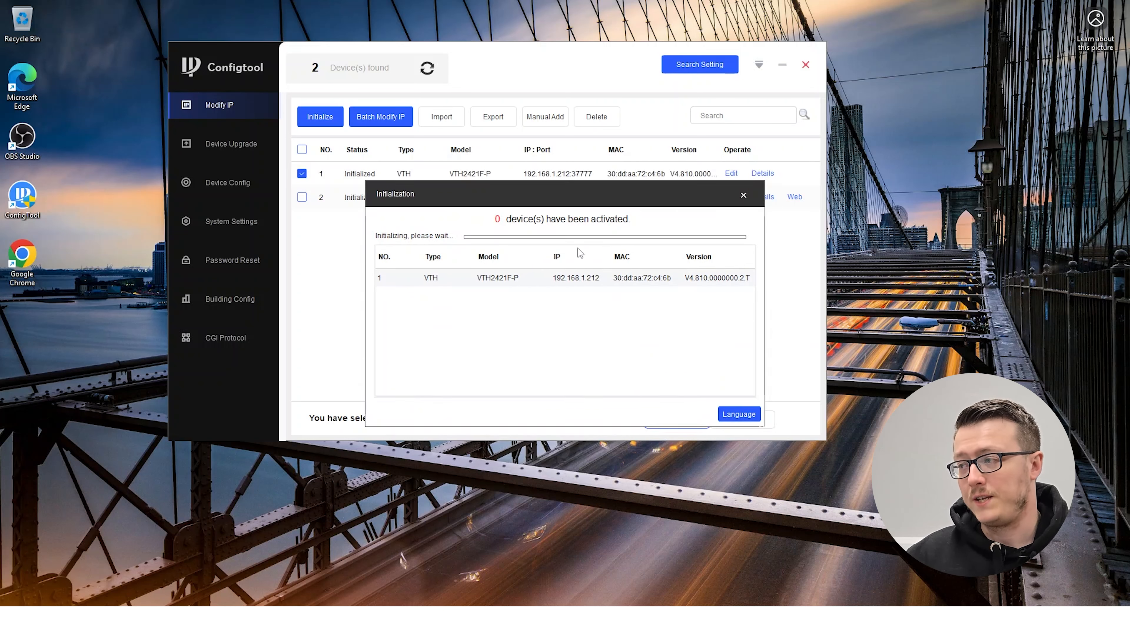
pyautogui.click(742, 196)
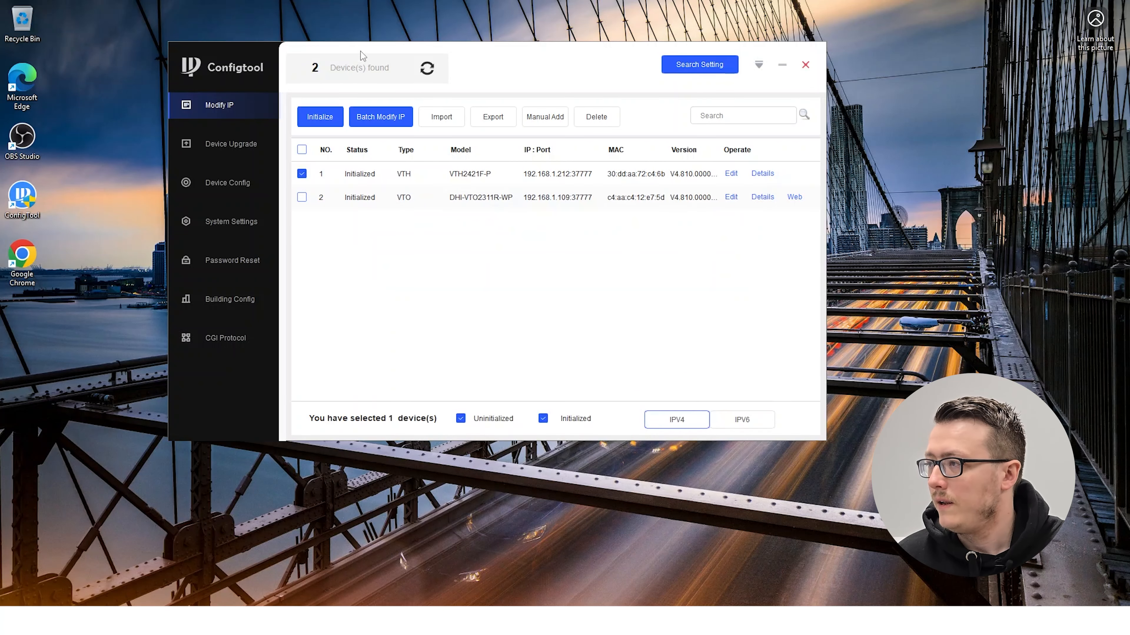
pyautogui.click(427, 68)
pyautogui.click(595, 363)
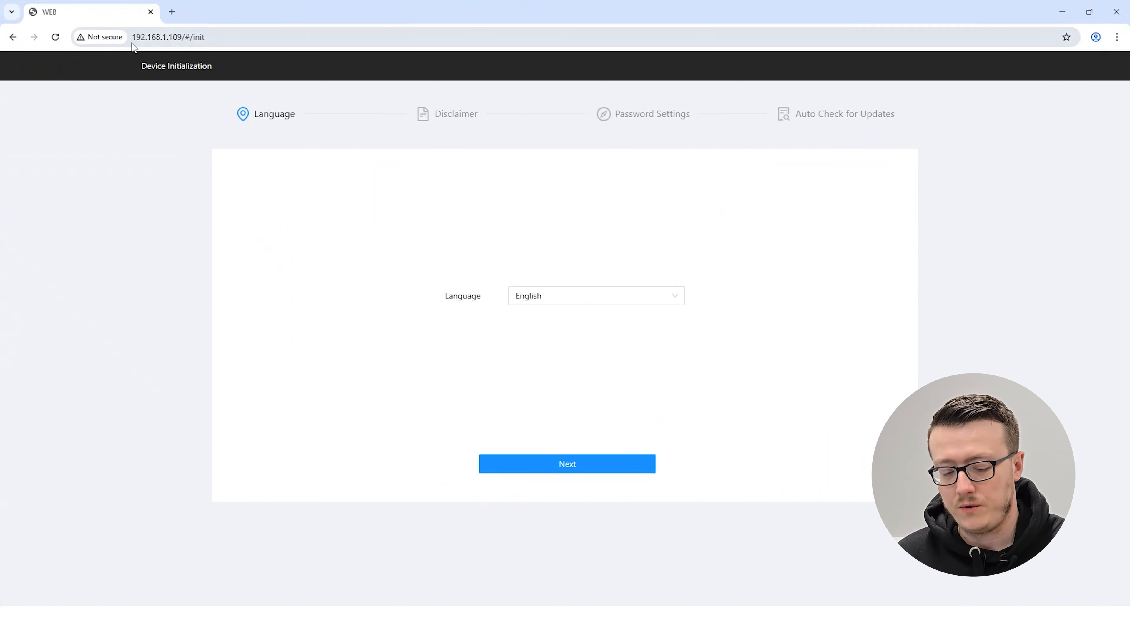
# Switch to Chrome, reload the page at 192.168.1.109 and complete its device initialization with Cloud Service enabled
pyautogui.press('F5')
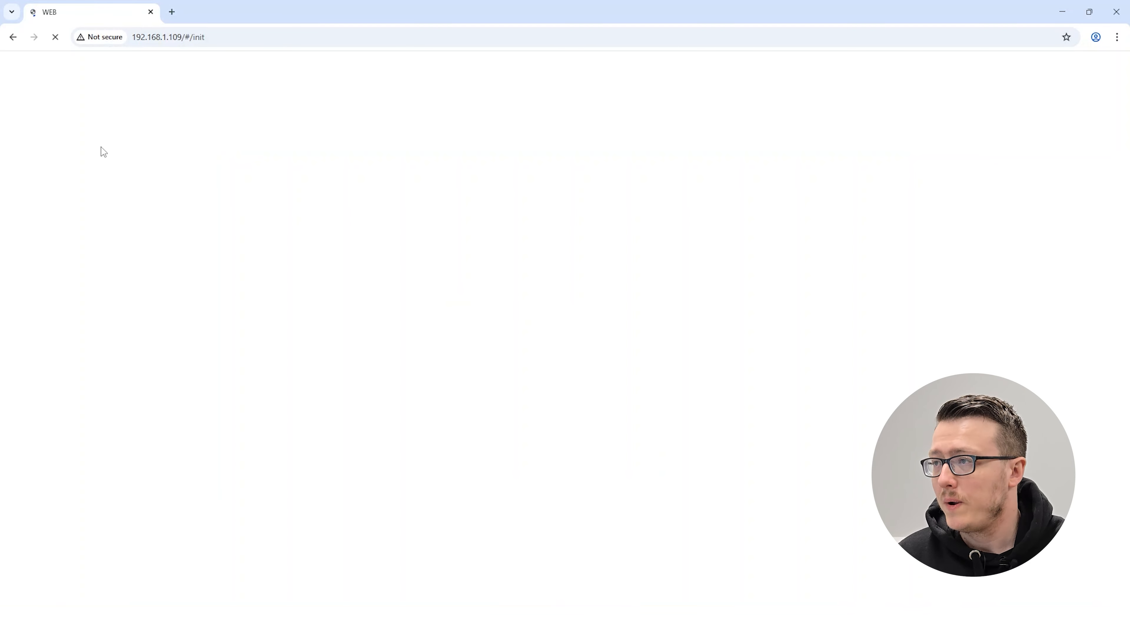
pyautogui.hotkey('alt', 'Tab')
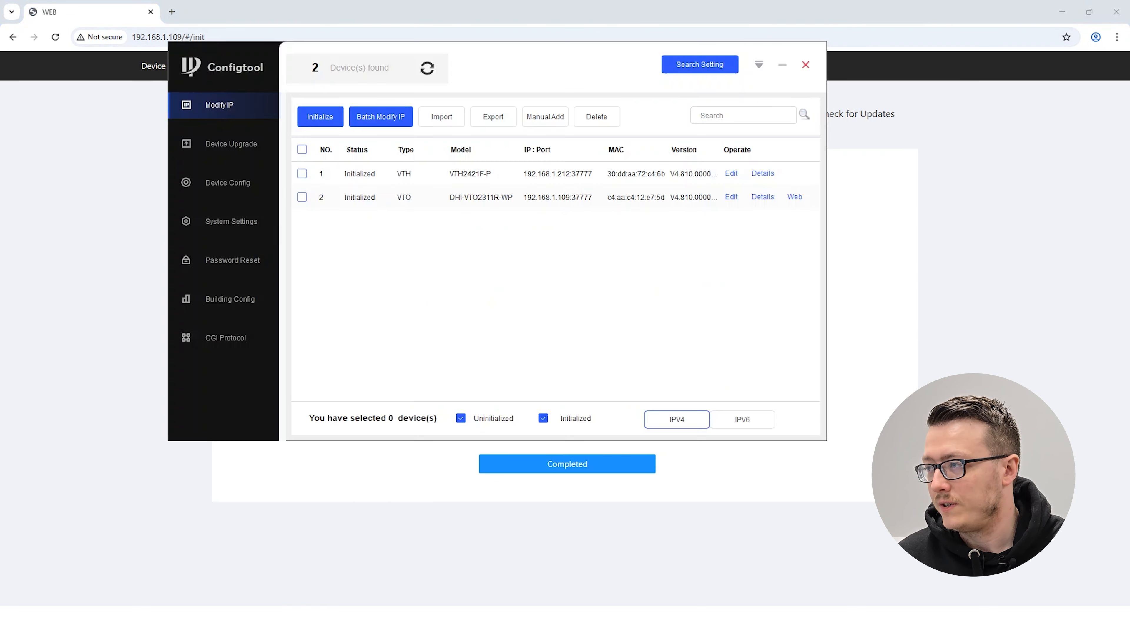
pyautogui.hotkey('alt', 'Tab')
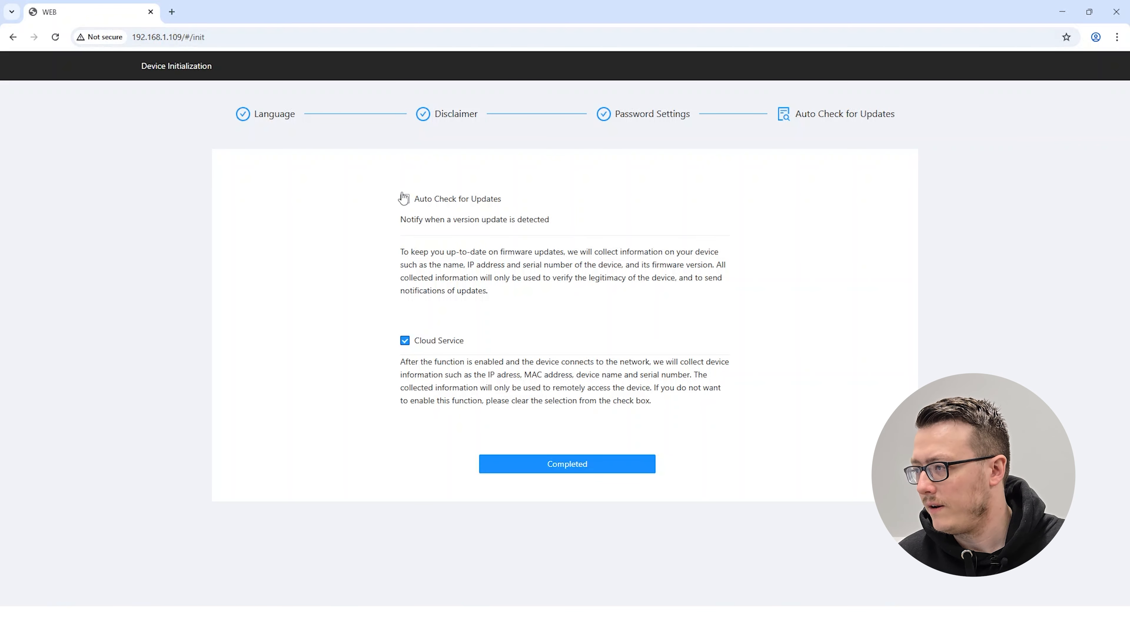
pyautogui.click(538, 470)
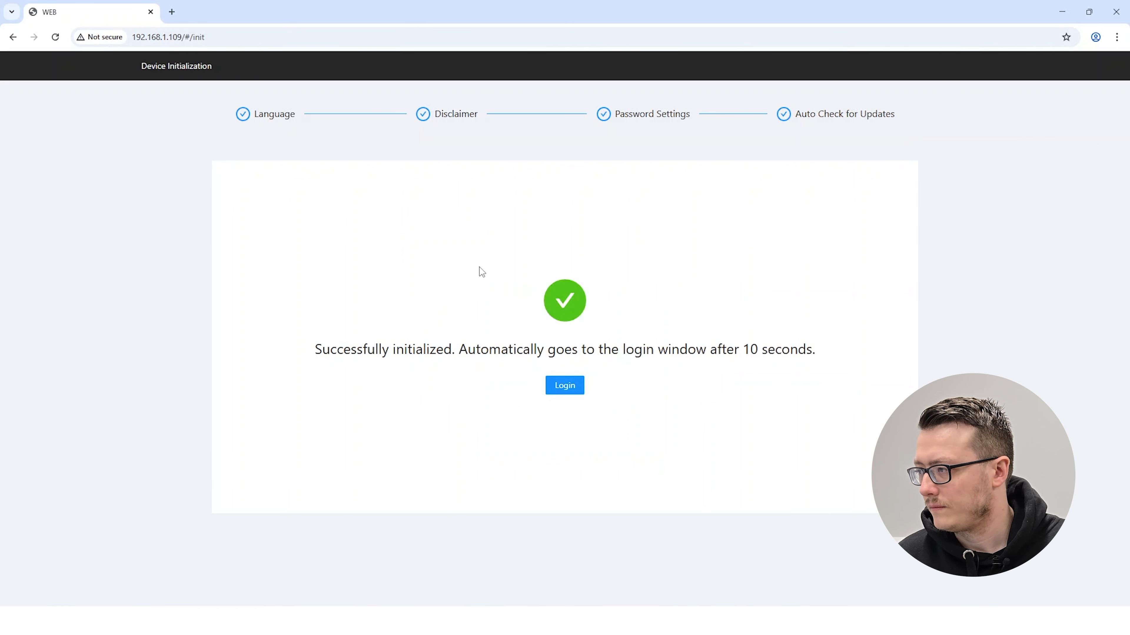
# Log in to the VTO's web interface as admin with the account password and dismiss the offer to save it
pyautogui.click(566, 386)
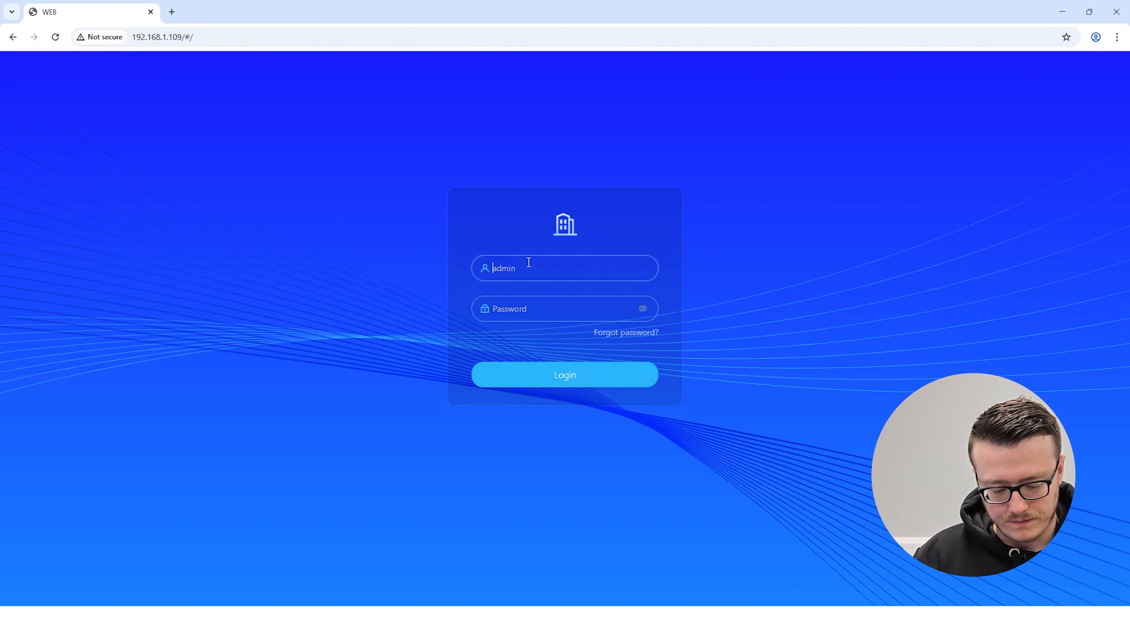
pyautogui.write('admi••••••••')
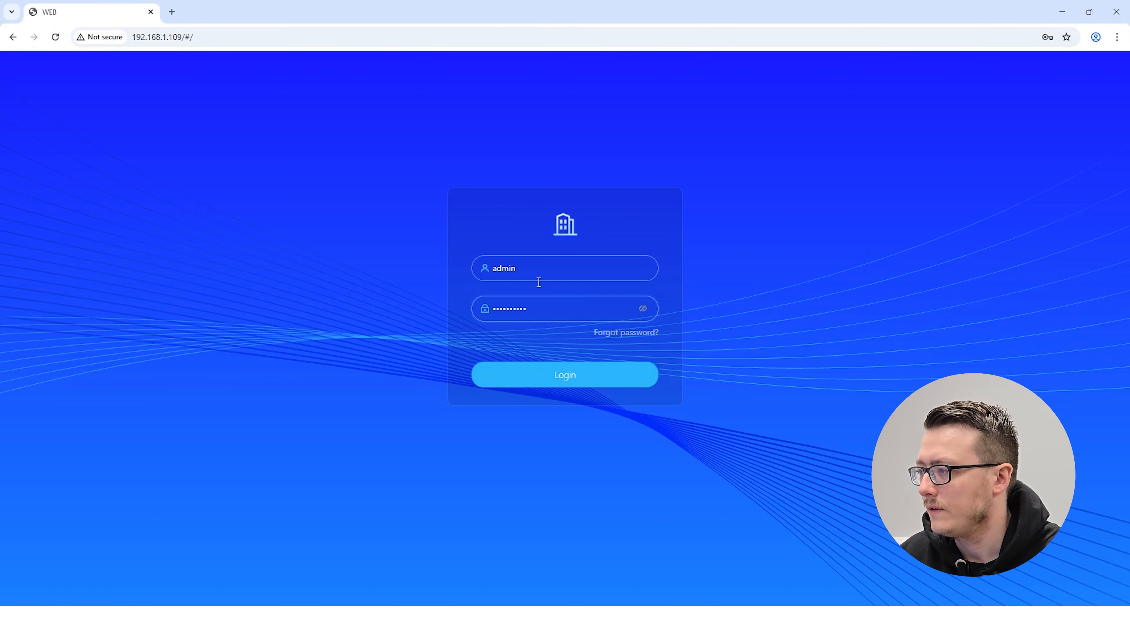
pyautogui.click(538, 376)
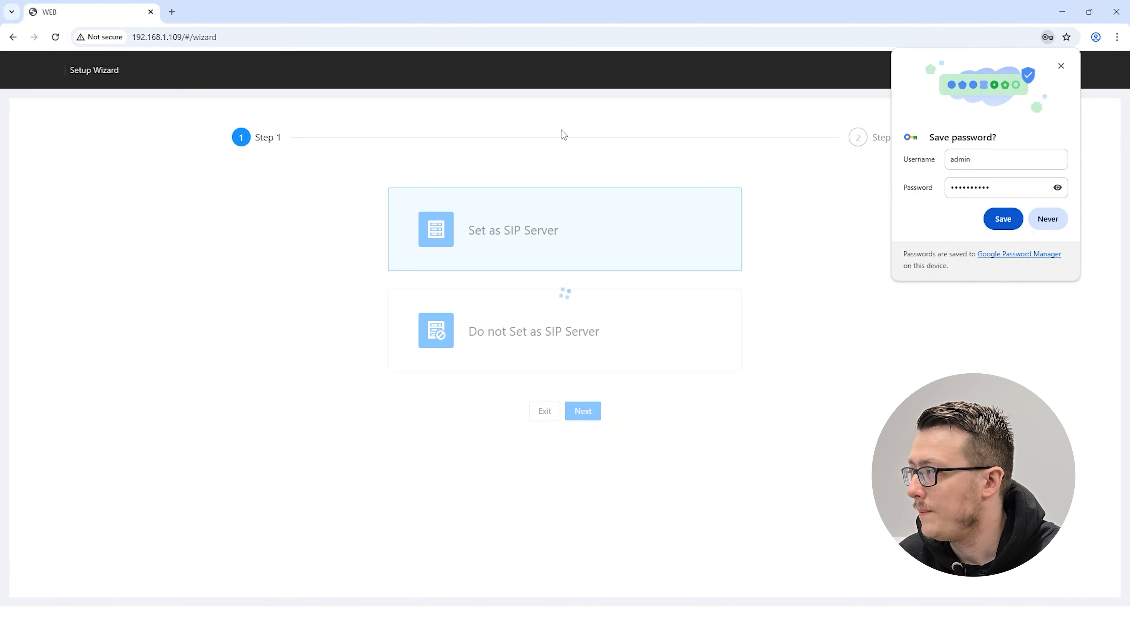
pyautogui.click(1062, 67)
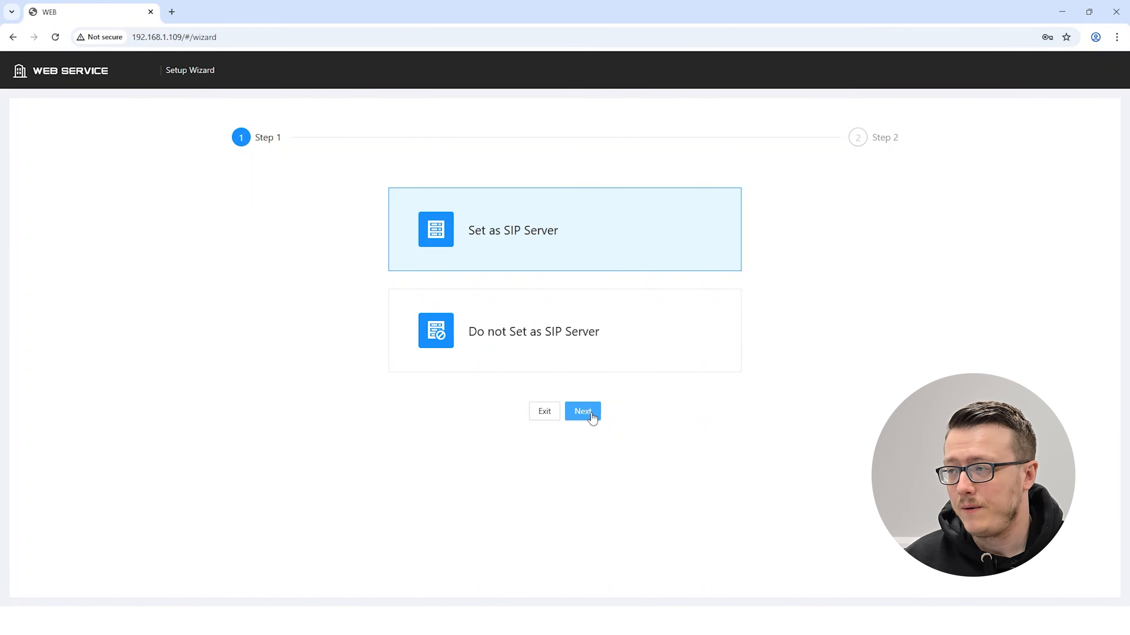
# Complete the setup wizard with the VTO set as SIP server, keeping the default device list
pyautogui.click(576, 420)
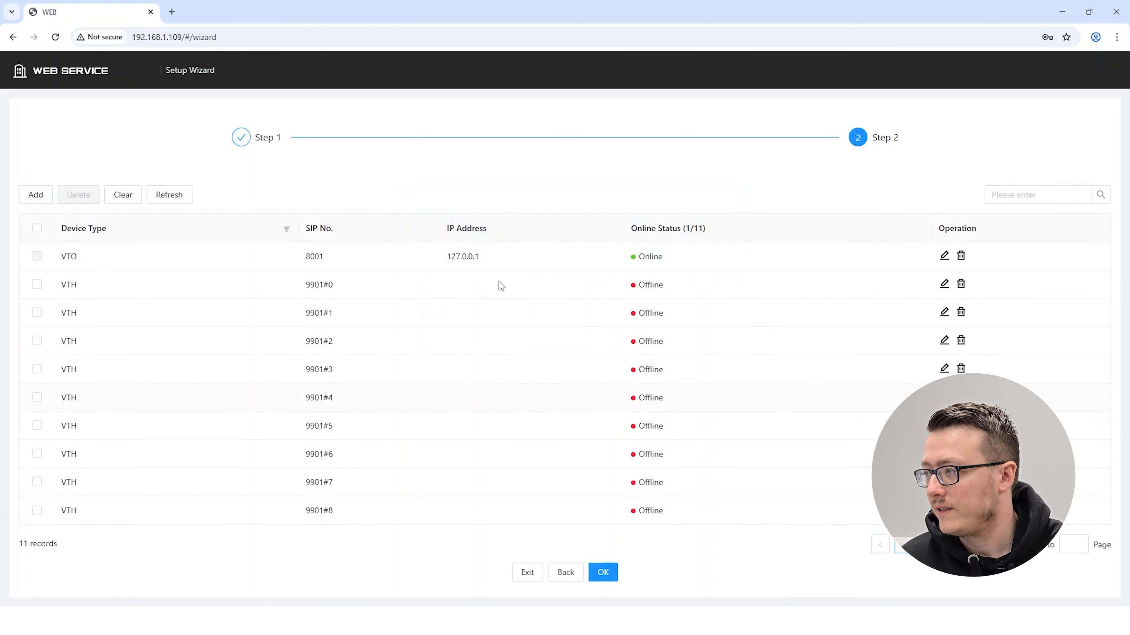
pyautogui.click(610, 574)
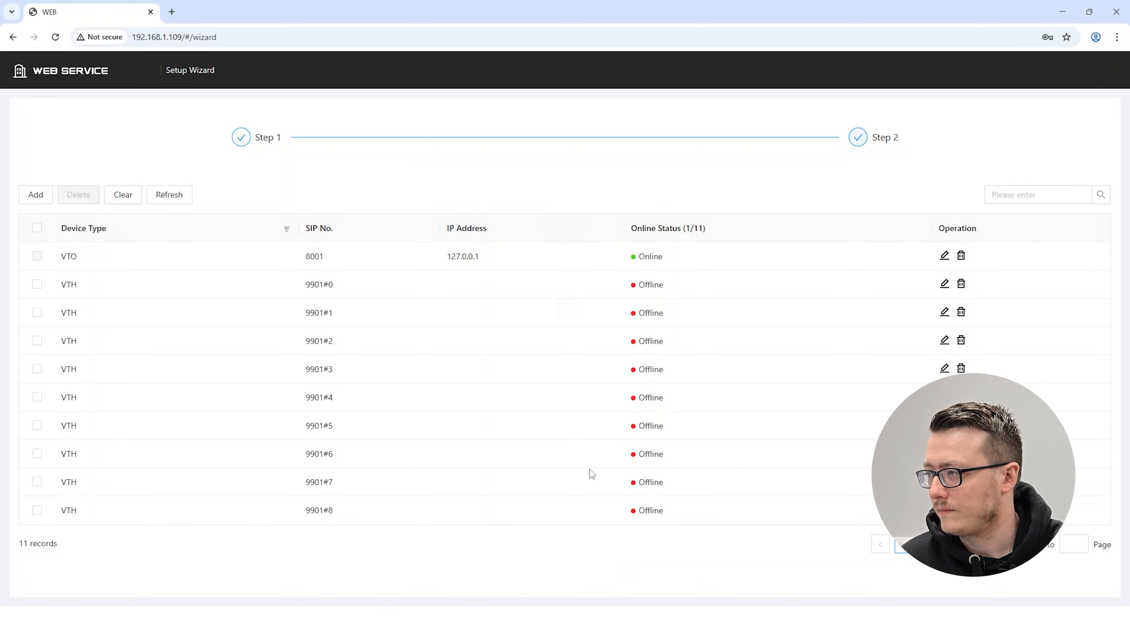
pyautogui.click(563, 312)
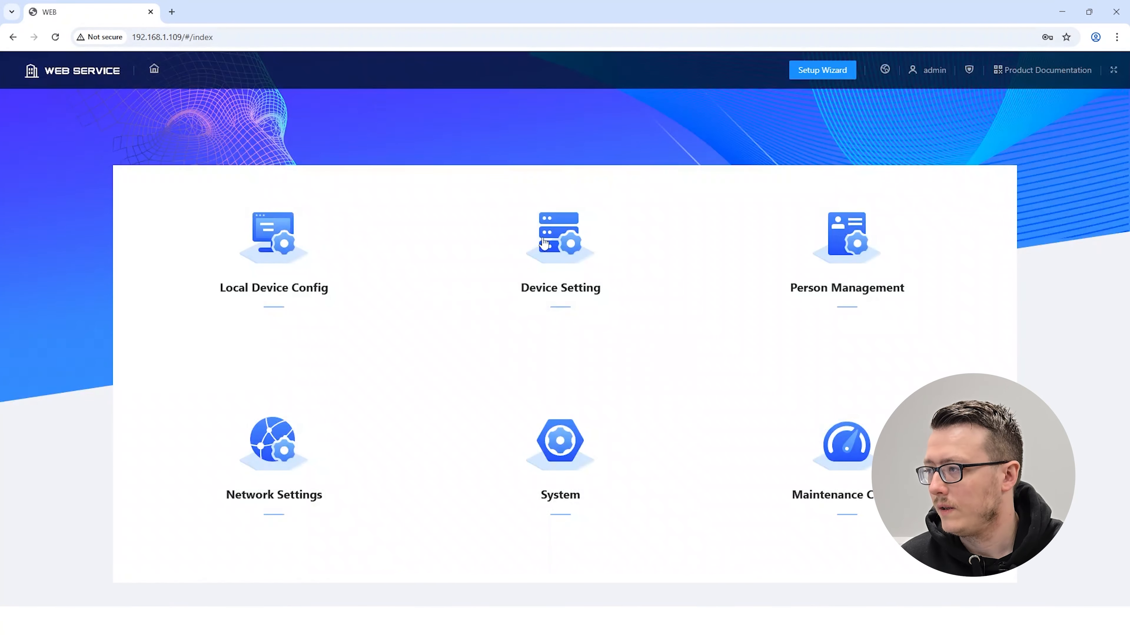
# Review the VTO's SIP Server and TCP/IP pages in the network settings
pyautogui.click(272, 441)
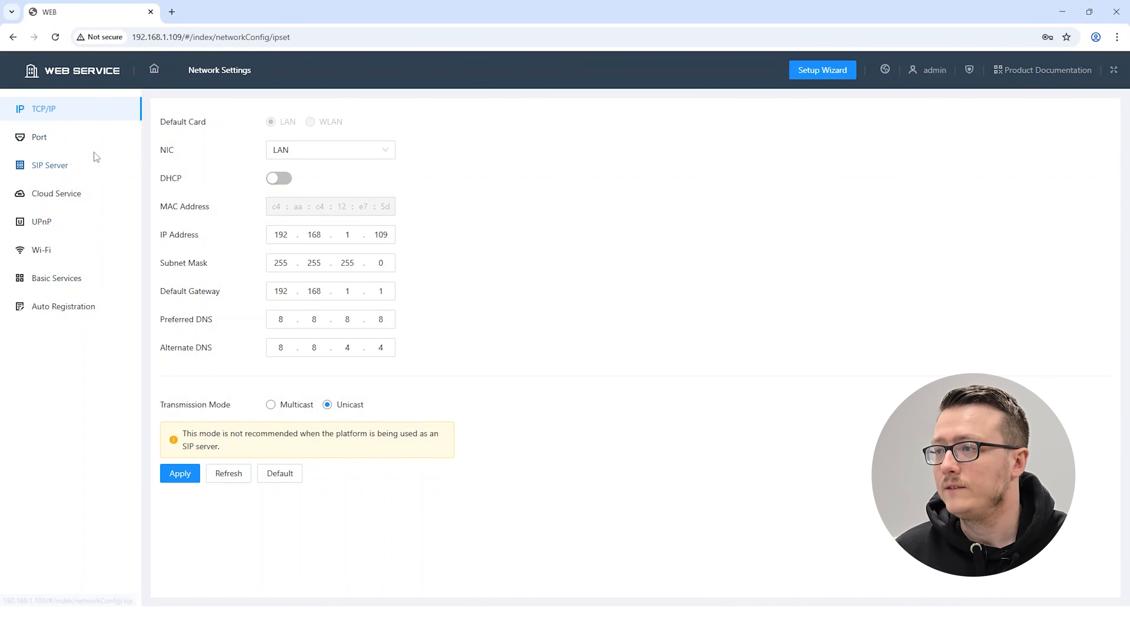
pyautogui.click(67, 167)
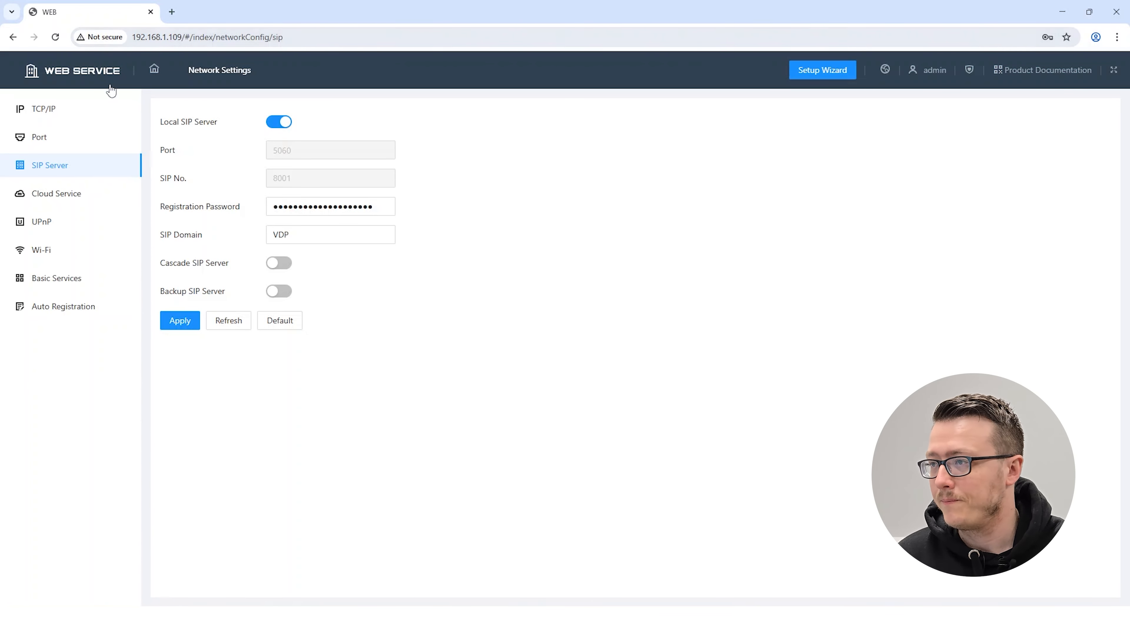
pyautogui.click(50, 113)
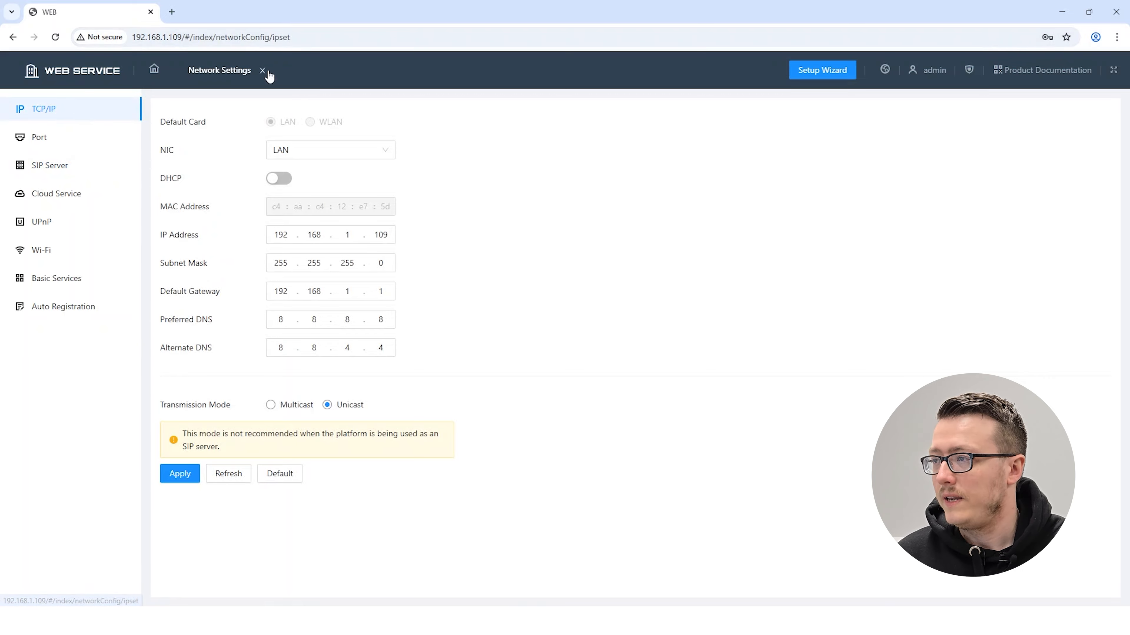
# View the form for adding a device in Device Setting and close it without adding anything
pyautogui.click(154, 69)
pyautogui.click(563, 271)
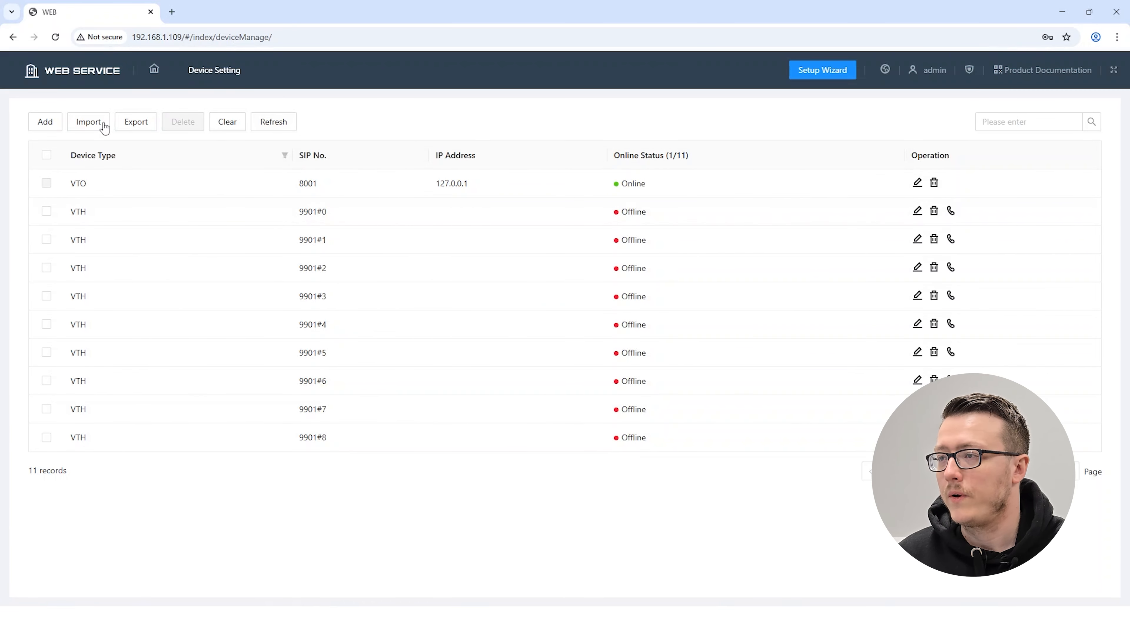
pyautogui.click(53, 125)
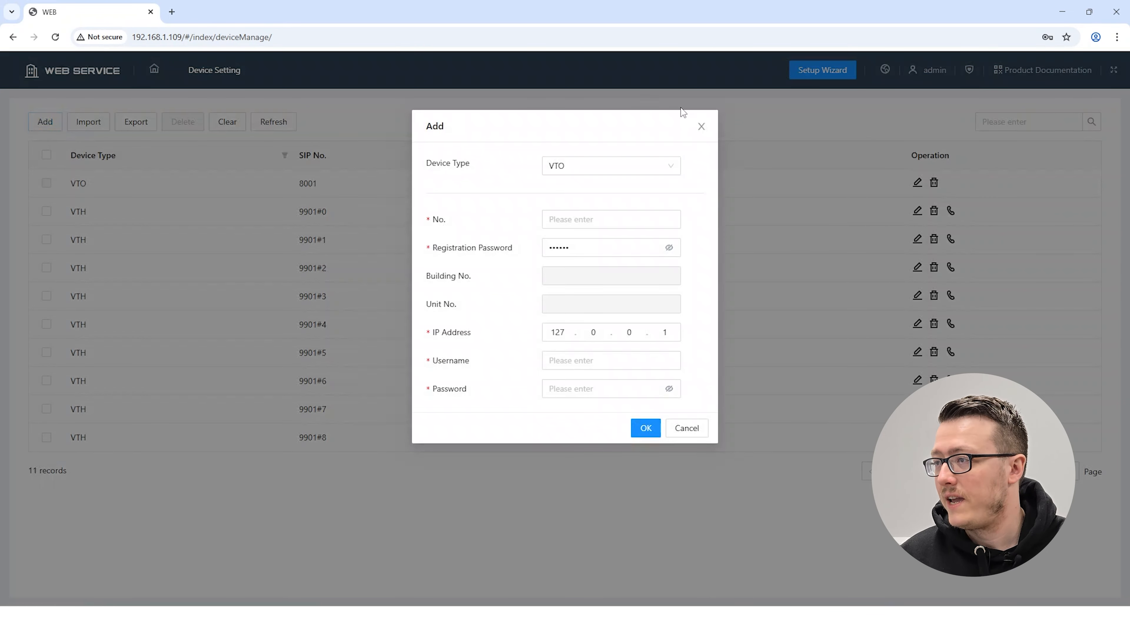
pyautogui.click(701, 126)
pyautogui.click(233, 76)
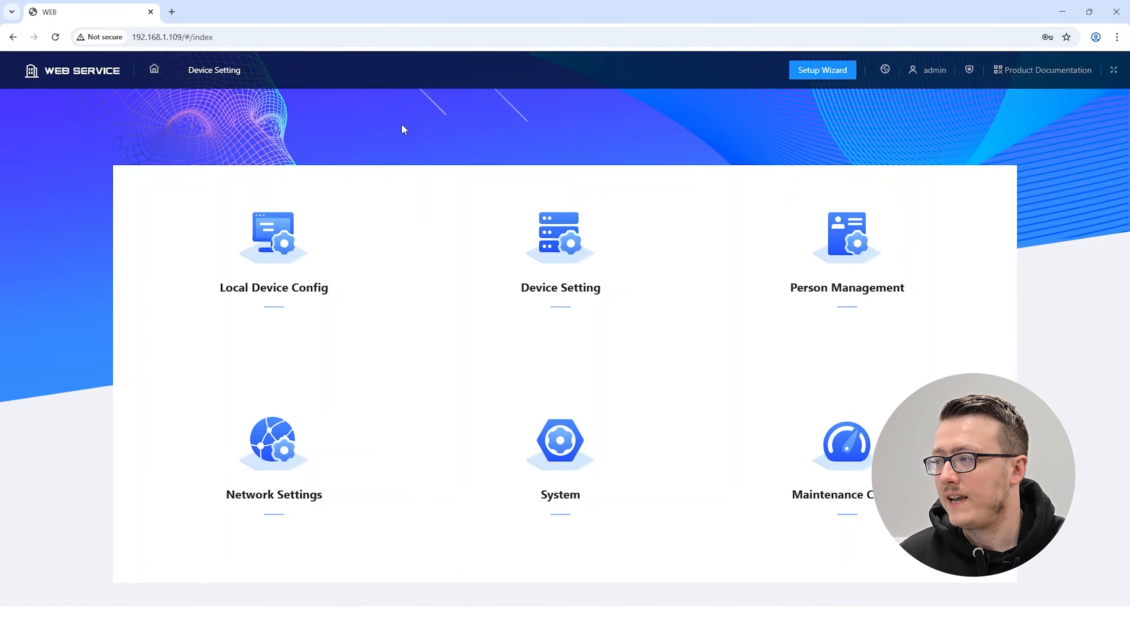
# Delete all the default VTH entries from the VTO's Device Setting list, keeping only the VTO
pyautogui.click(549, 252)
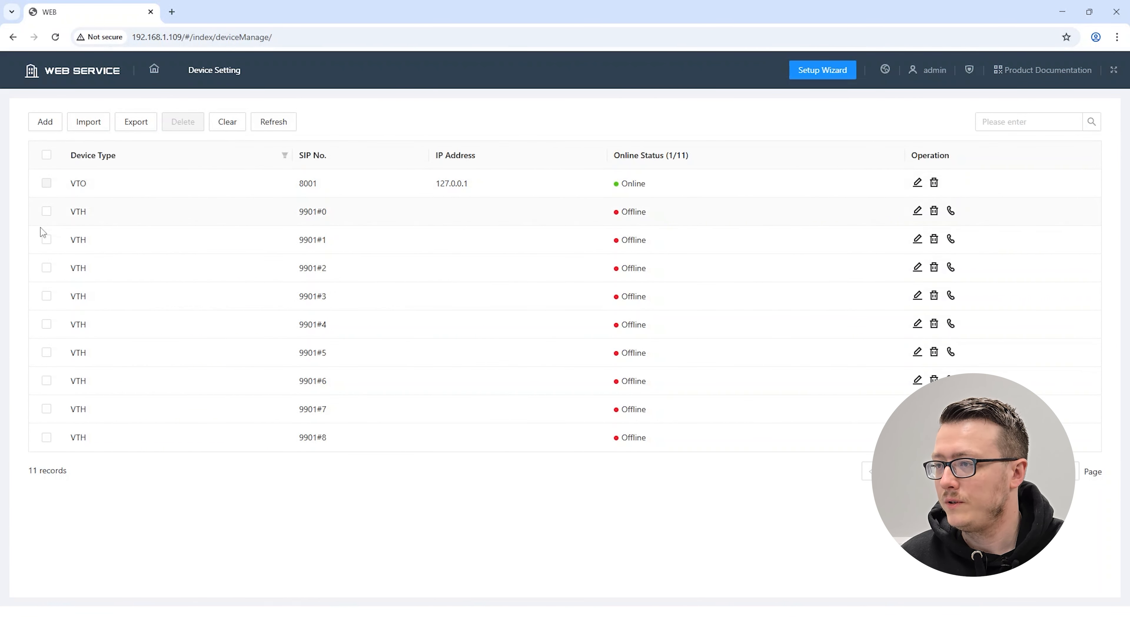
pyautogui.click(46, 211)
pyautogui.click(46, 239)
pyautogui.click(46, 268)
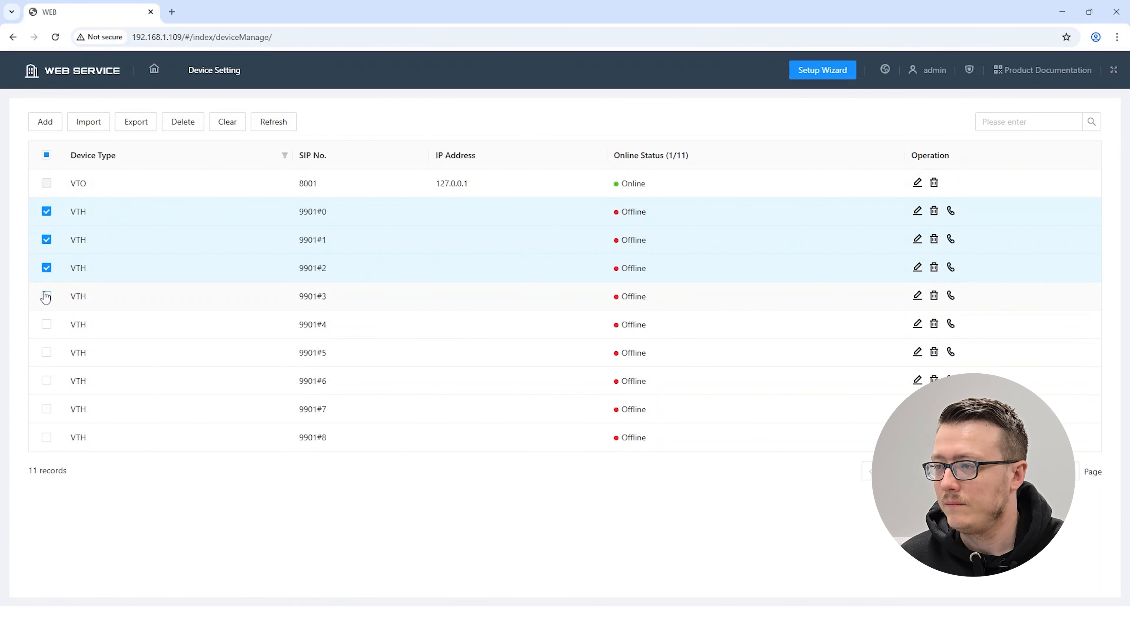
pyautogui.click(46, 296)
pyautogui.click(46, 325)
pyautogui.click(46, 353)
pyautogui.click(47, 381)
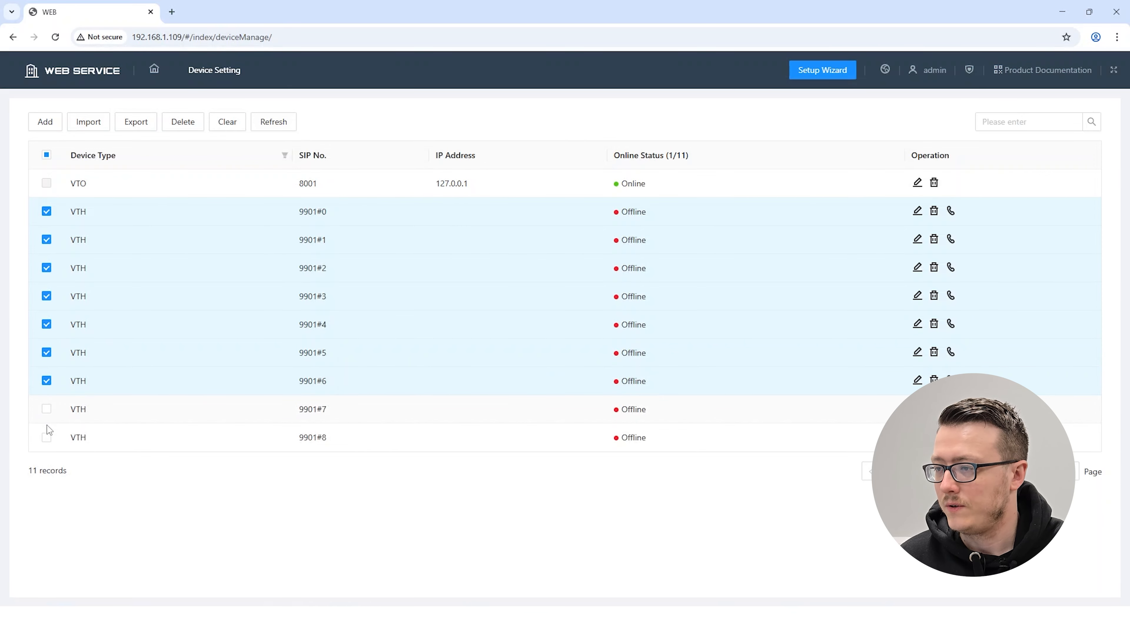
pyautogui.click(46, 439)
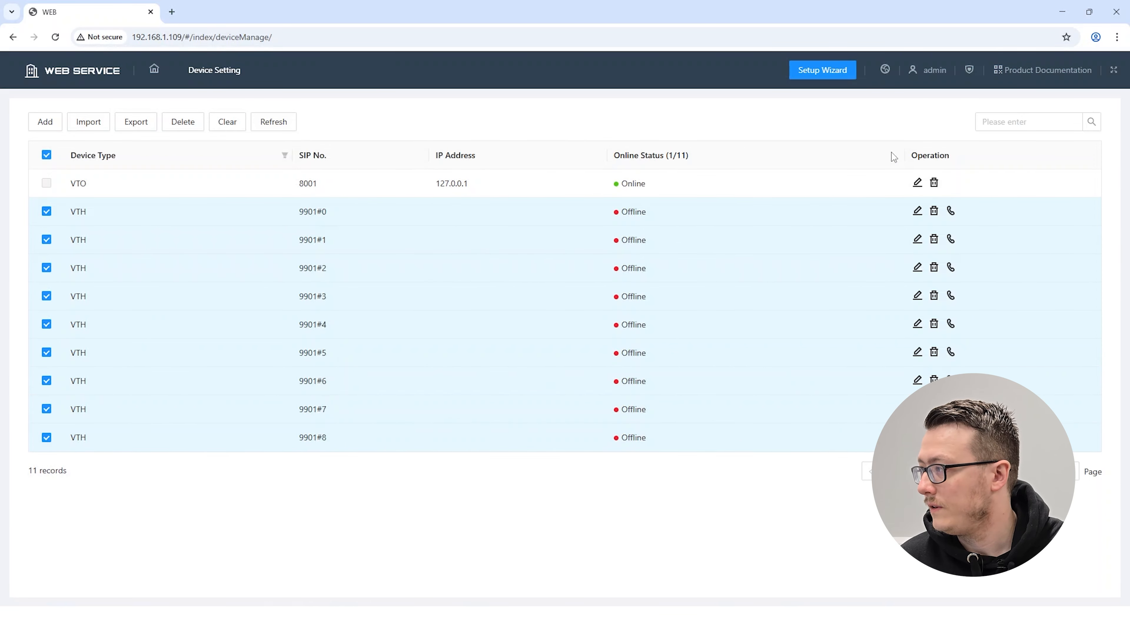
pyautogui.click(187, 126)
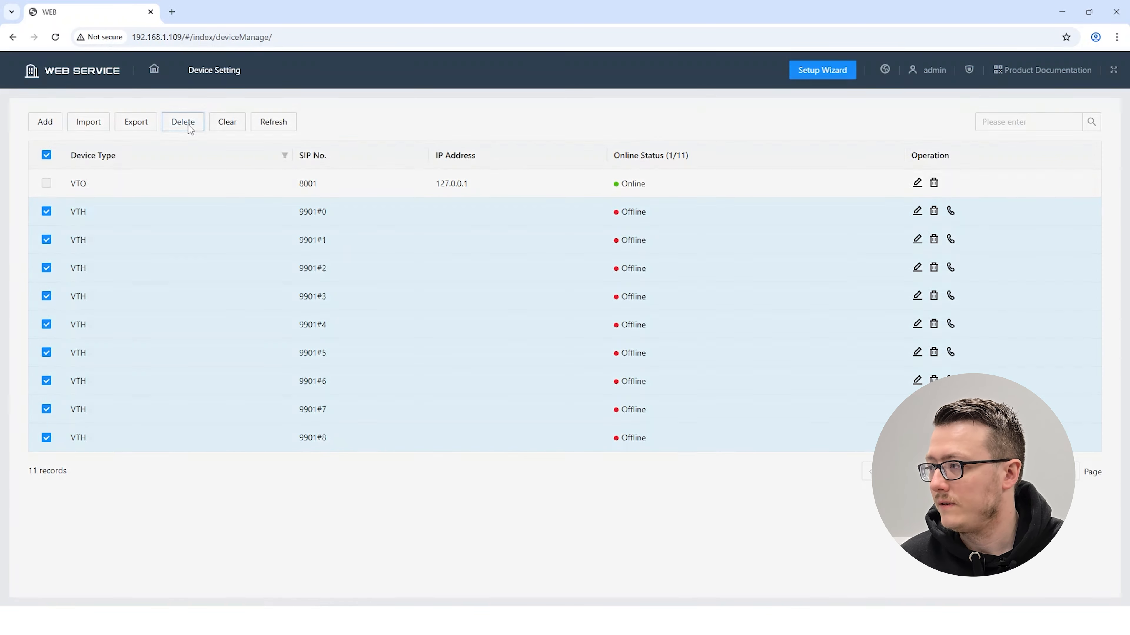
pyautogui.click(608, 176)
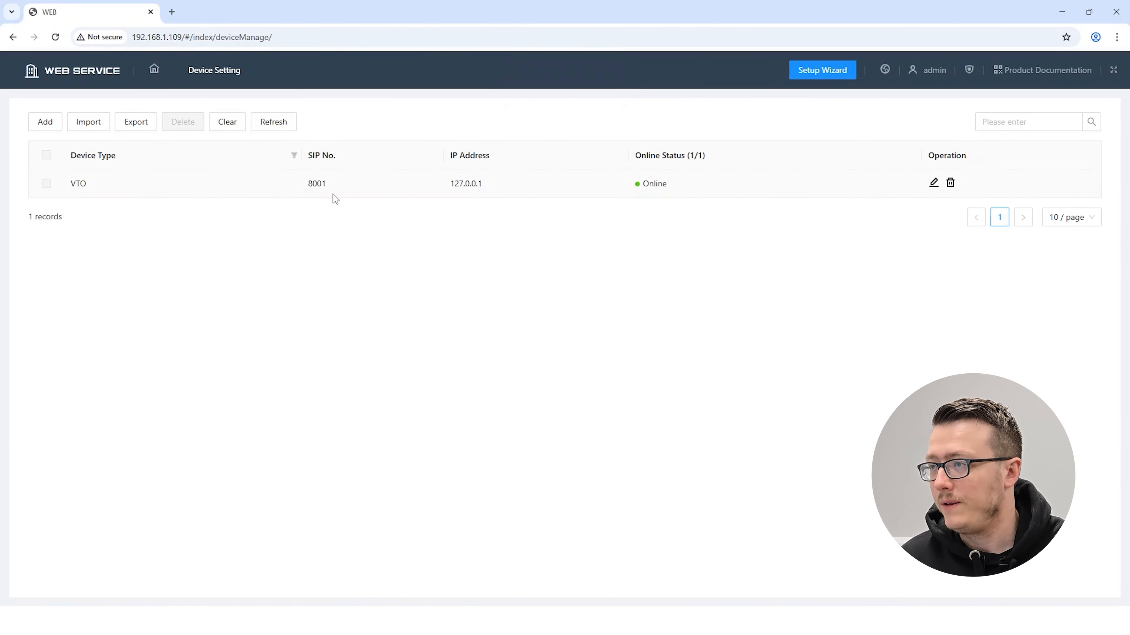
# Add a VTH device with room number 1#0, keeping Public registration mode and the default registration password
pyautogui.click(46, 122)
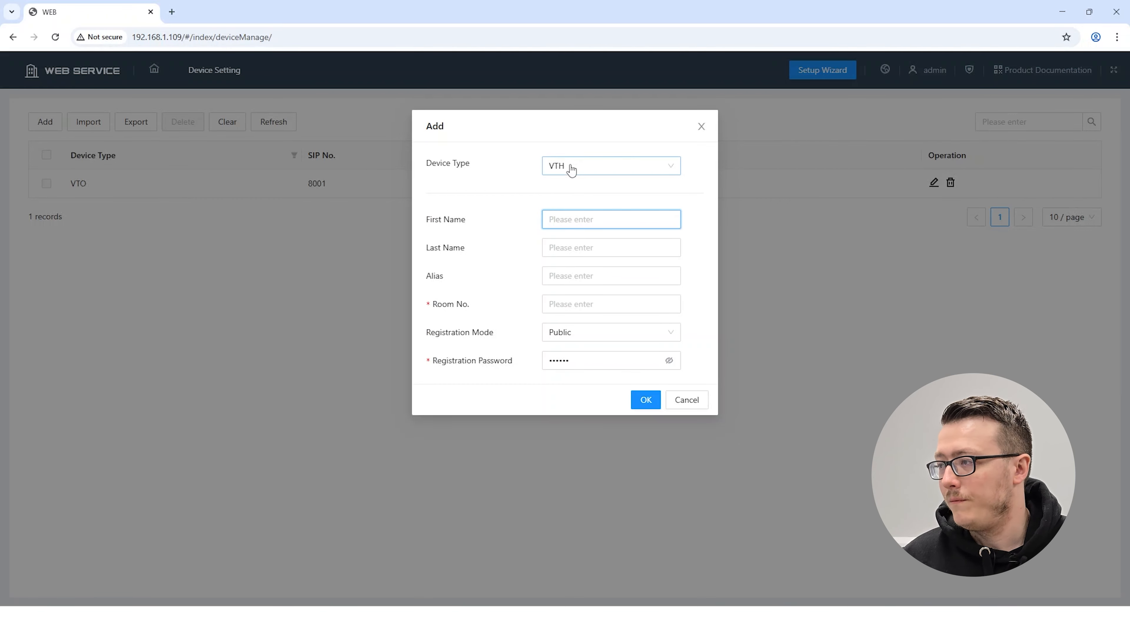
pyautogui.click(573, 300)
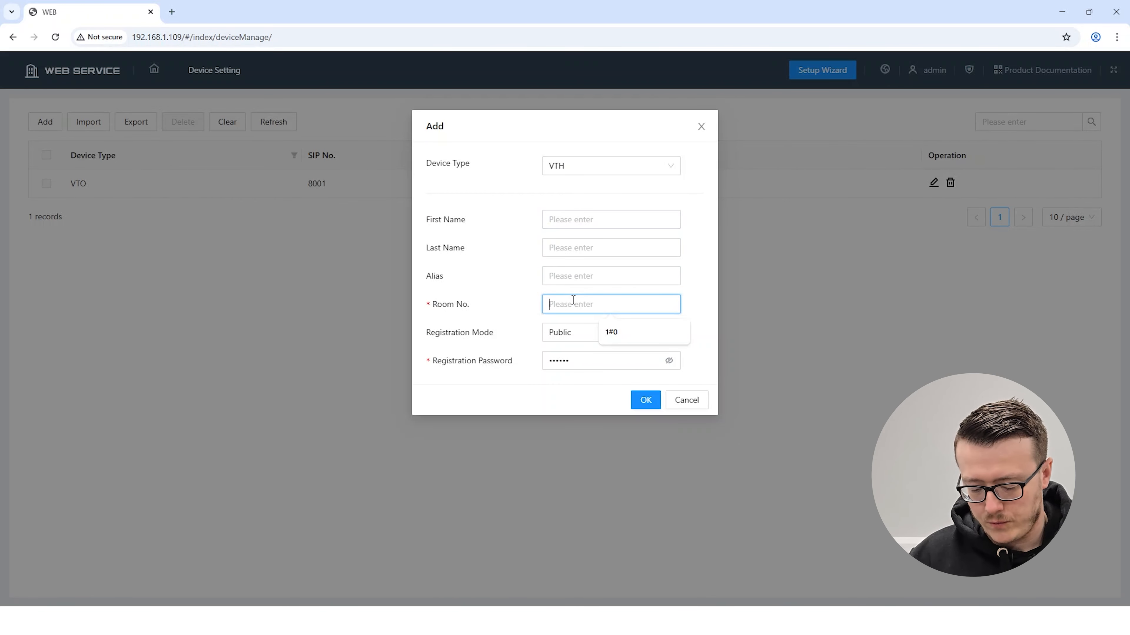
pyautogui.write('1#0')
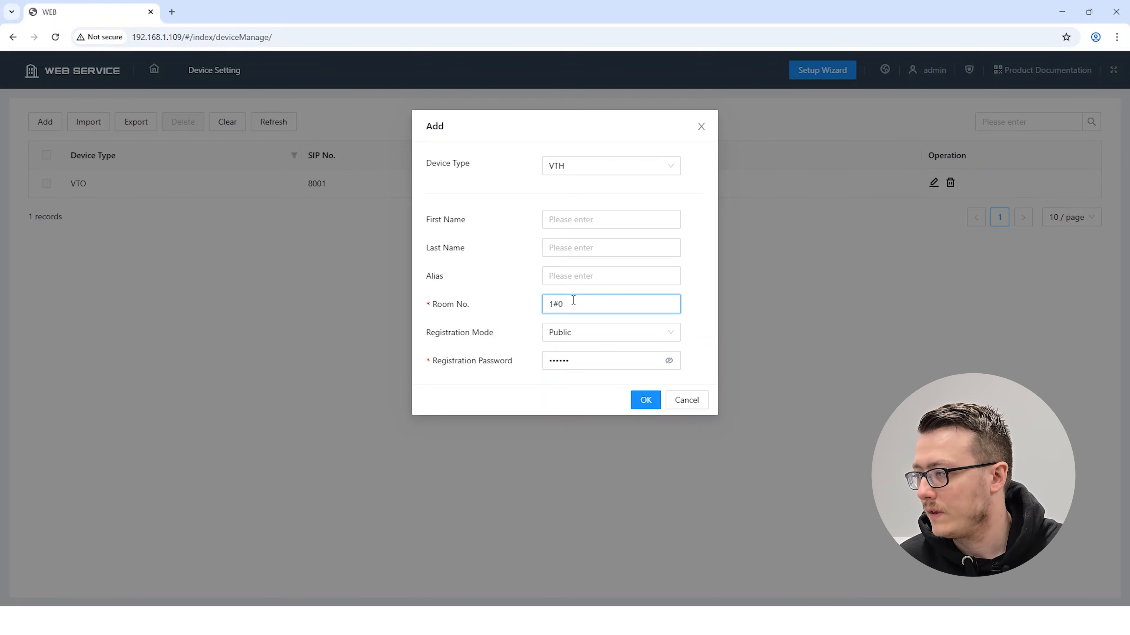
pyautogui.click(559, 364)
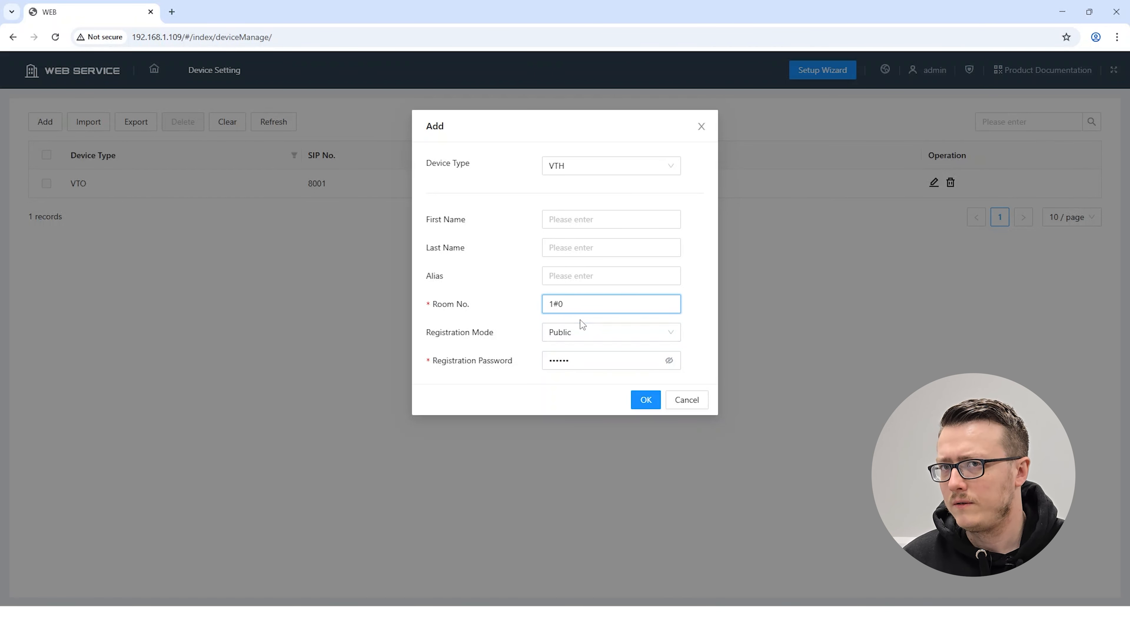
pyautogui.click(649, 400)
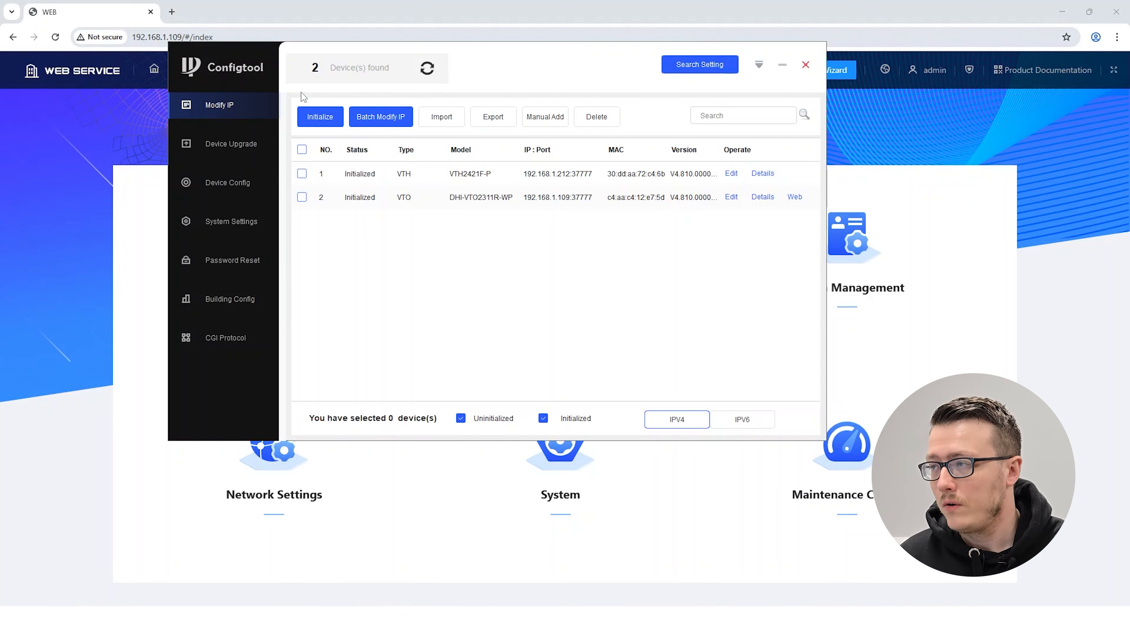
# Switch to Configtool and log in to the VTH at 192.168.1.212 in Device Config as admin with the account password
pyautogui.moveTo(496, 66); pyautogui.dragTo(508, 131)
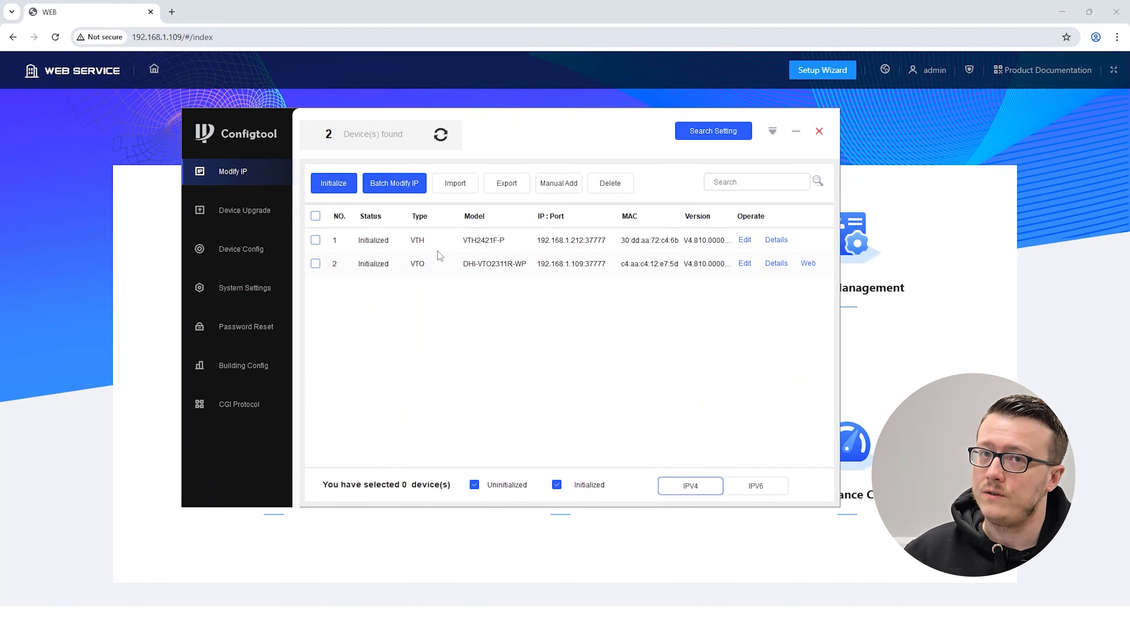
pyautogui.click(243, 250)
pyautogui.doubleClick(348, 212)
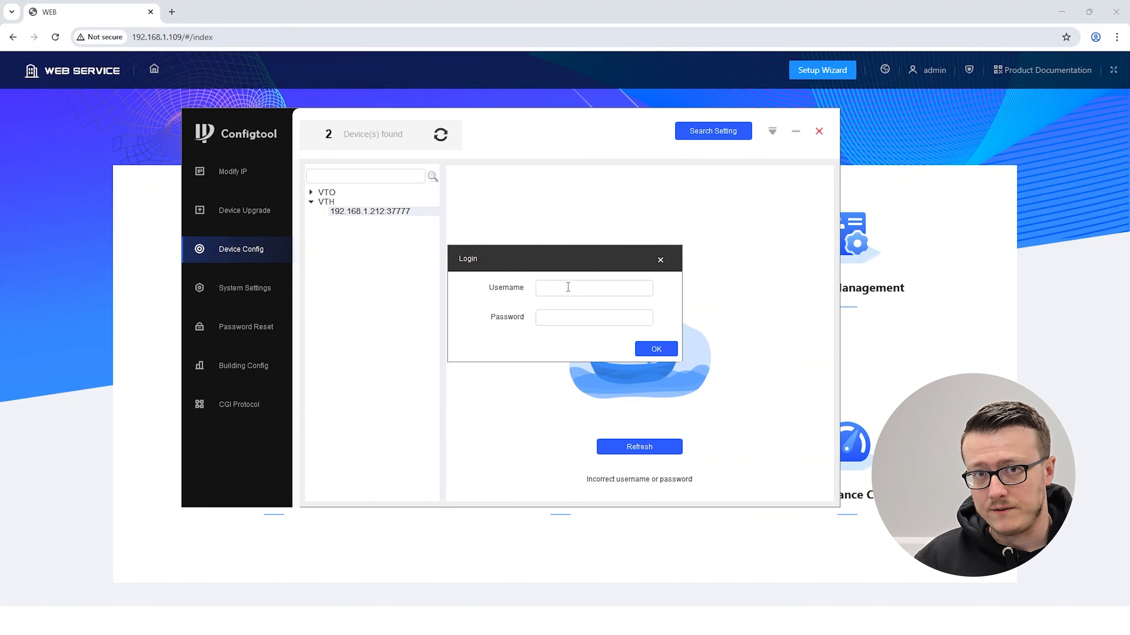
pyautogui.click(568, 287)
pyautogui.write('admi')
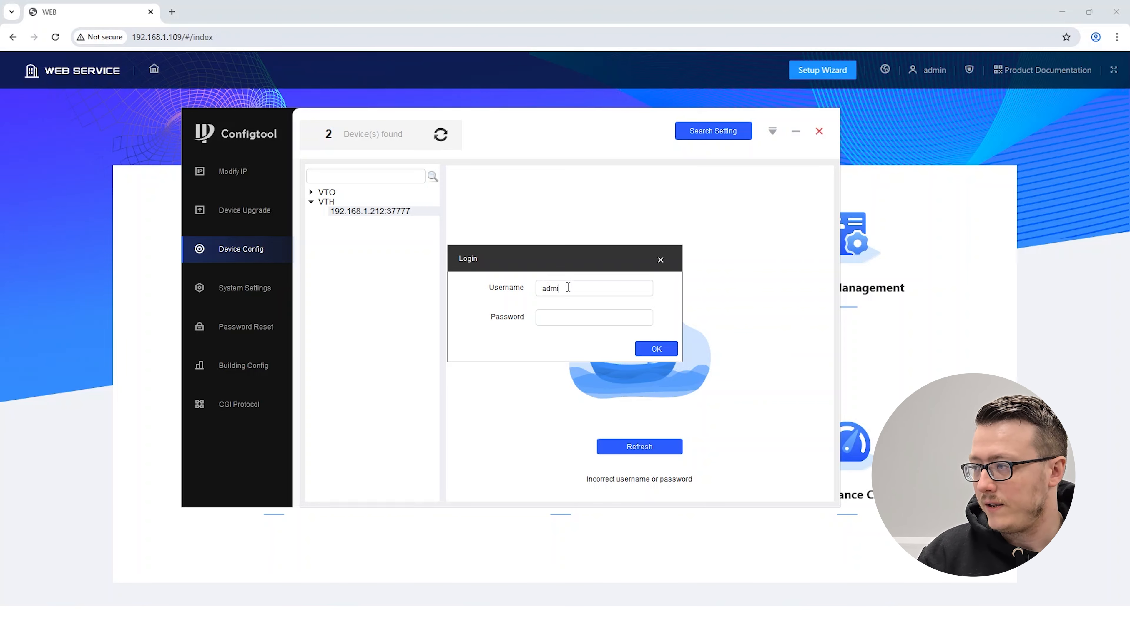
pyautogui.write('••••••')
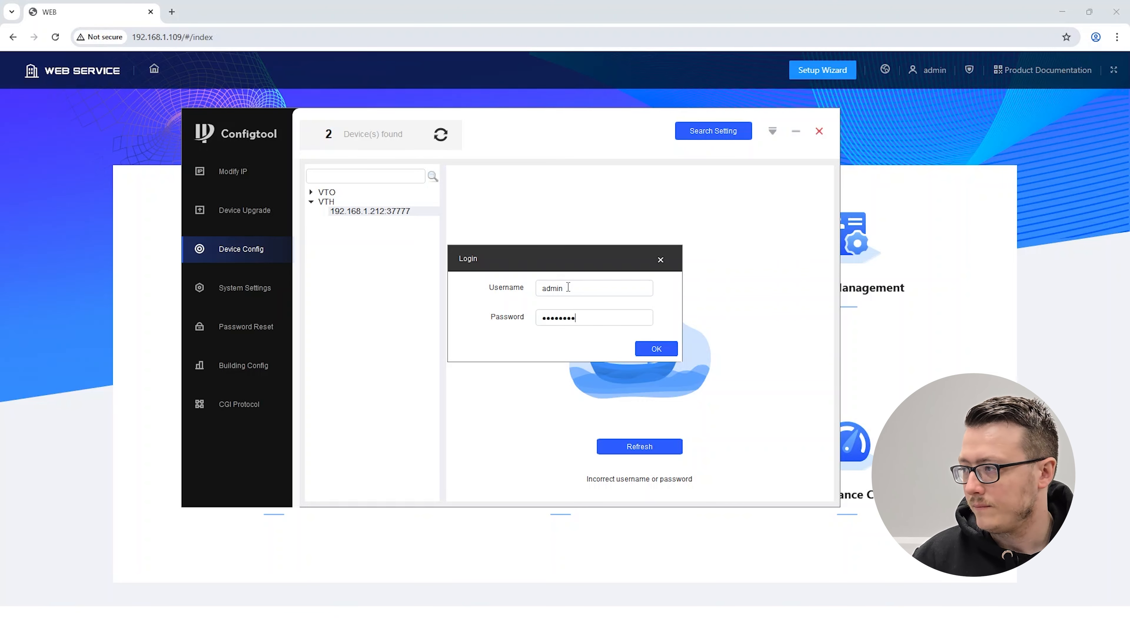
pyautogui.write('••')
pyautogui.click(650, 347)
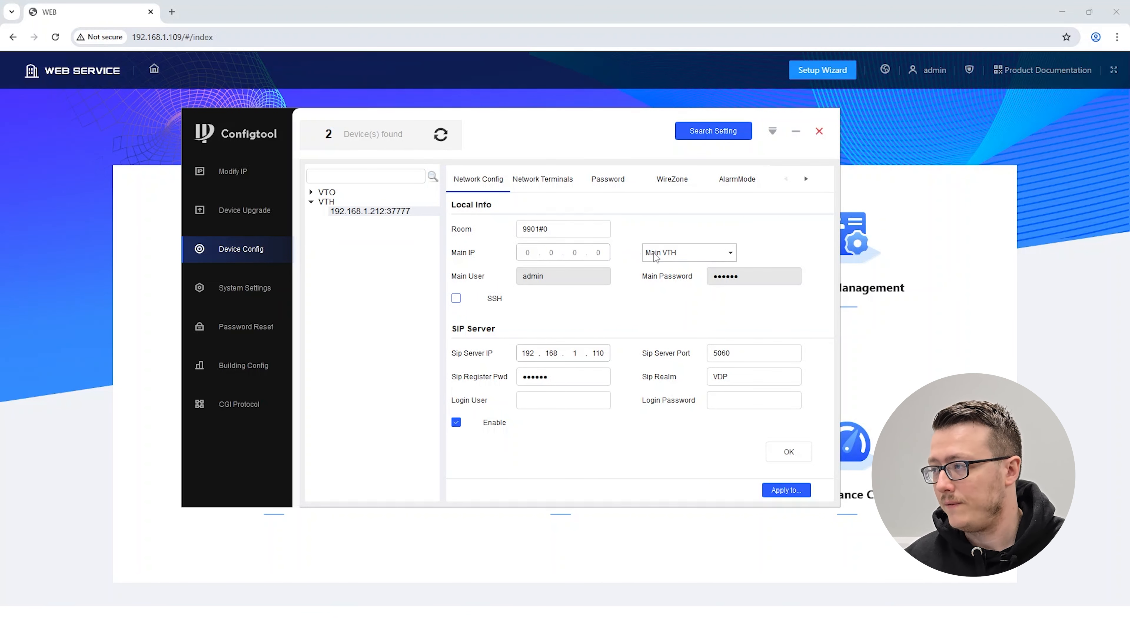
# Set the VTH's room to 1#0 and its SIP server IP to 192.168.1.109
pyautogui.moveTo(536, 229); pyautogui.dragTo(511, 232)
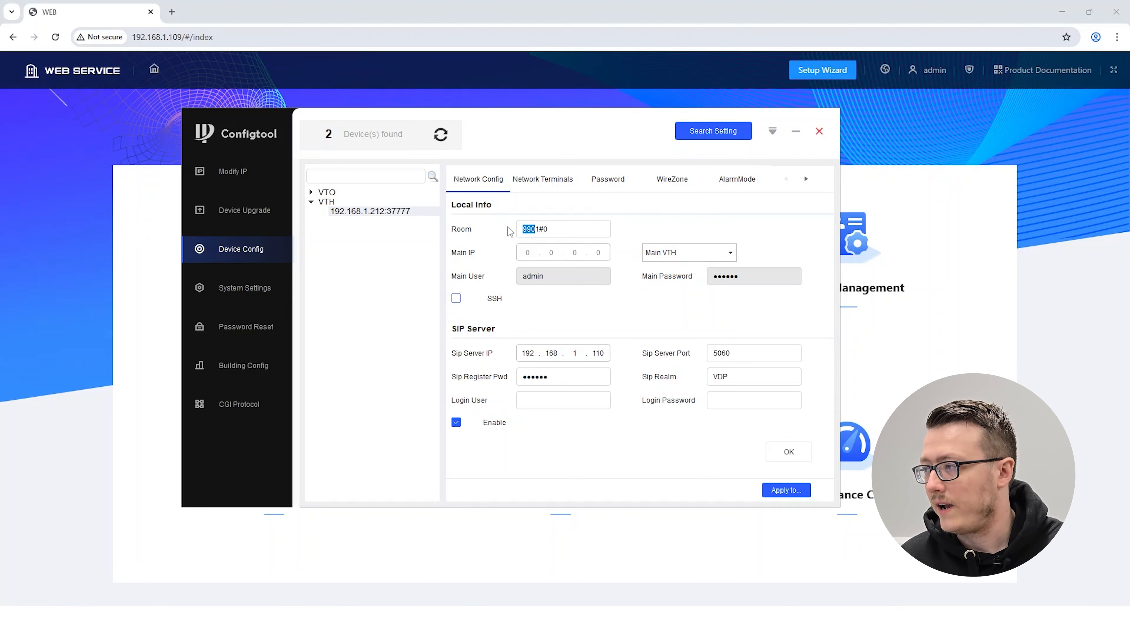
pyautogui.press('BackSpace')
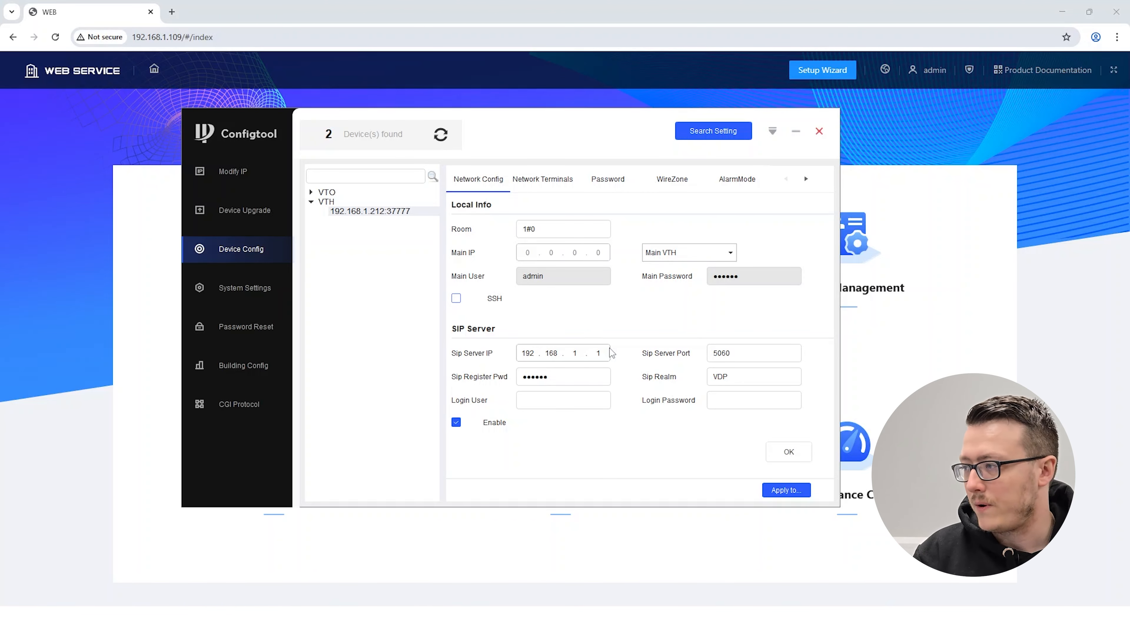
pyautogui.write('09')
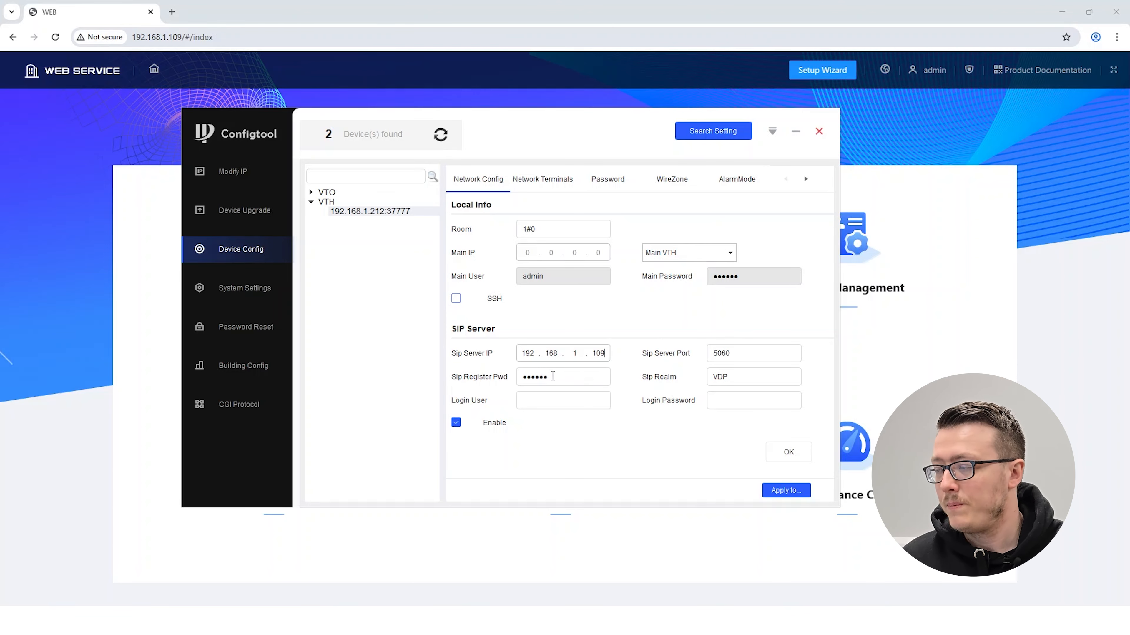
# Enter admin as the SIP server login user with the login password, and save the VTH's network configuration
pyautogui.click(542, 401)
pyautogui.write('admin')
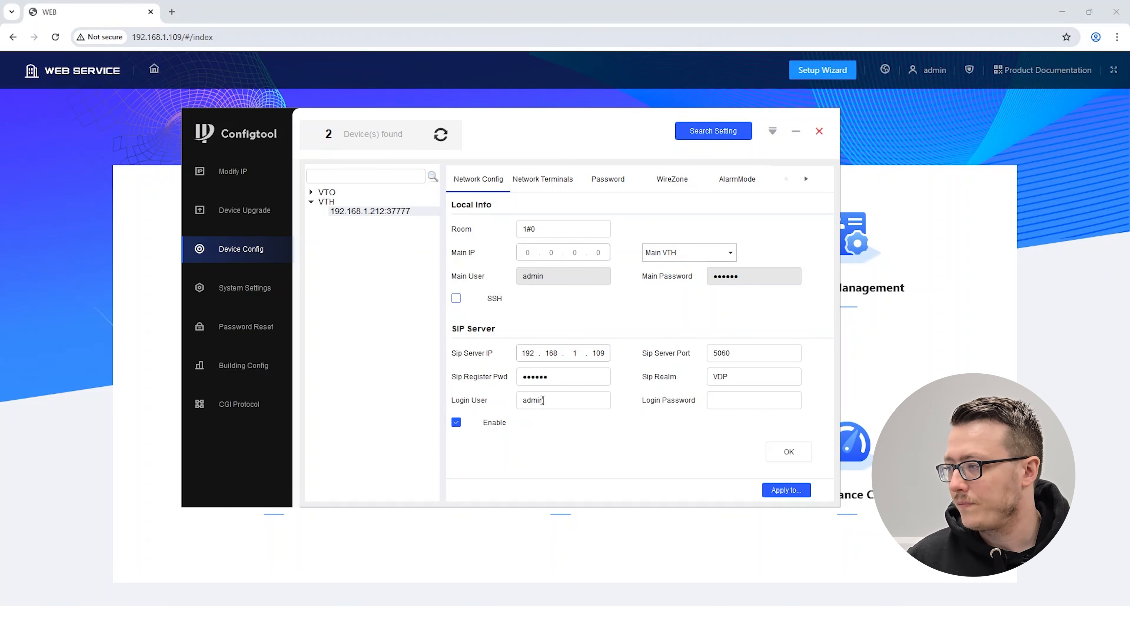
pyautogui.click(714, 403)
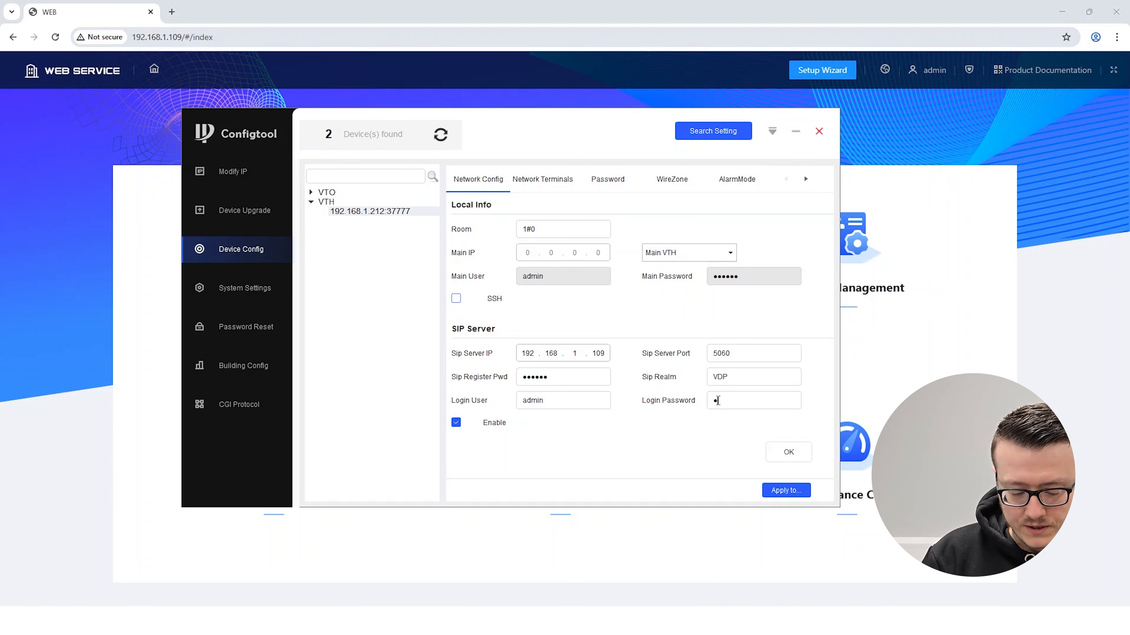
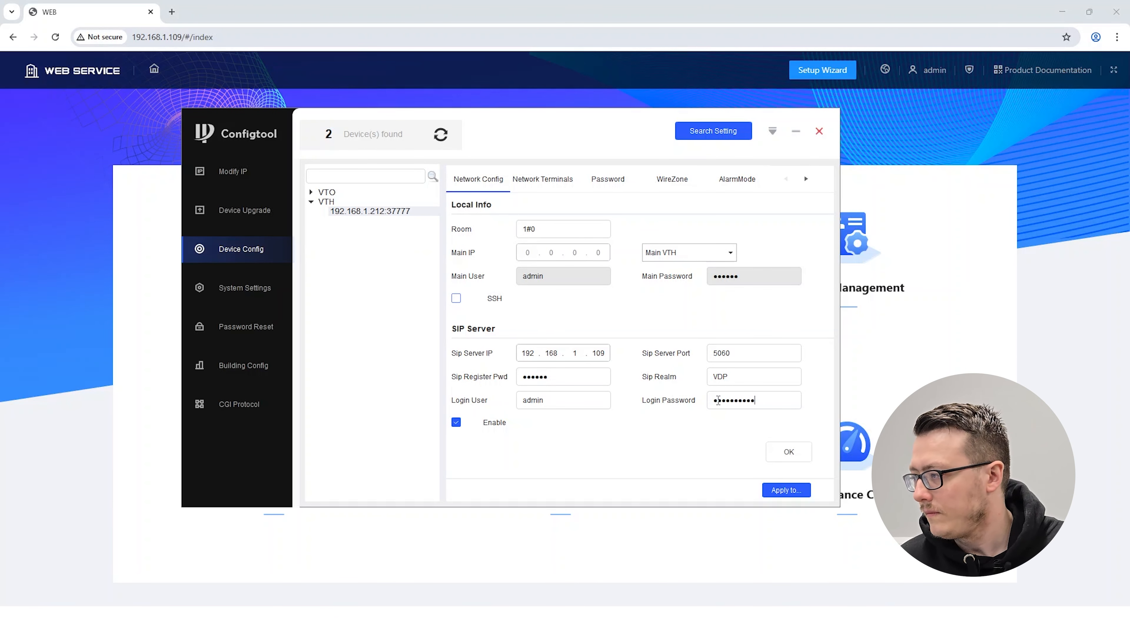
pyautogui.click(786, 453)
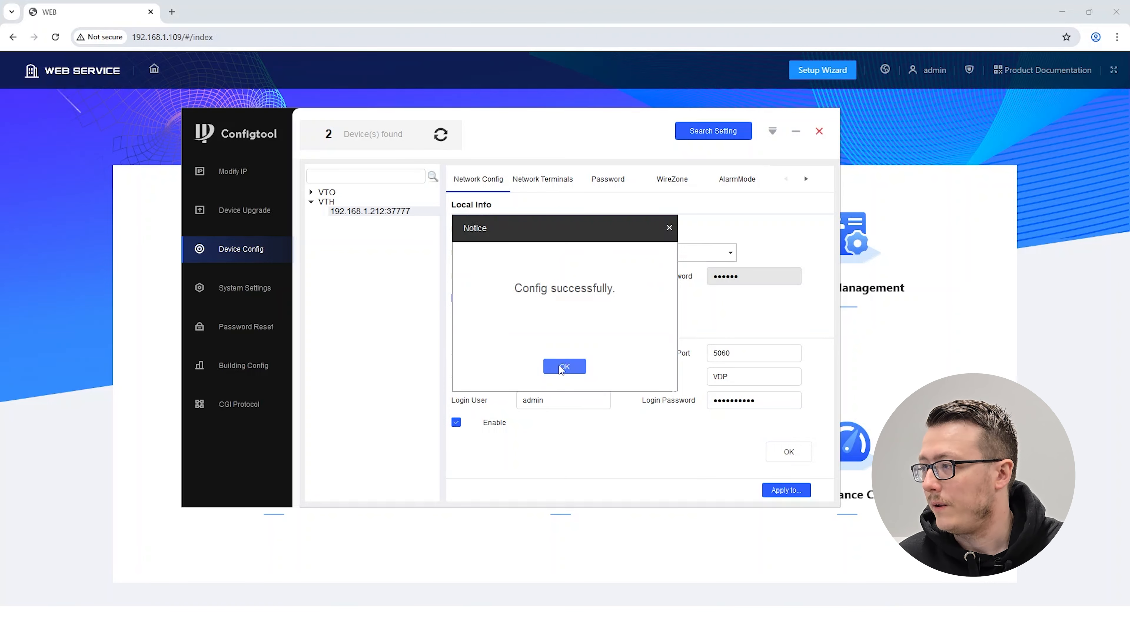
pyautogui.click(564, 368)
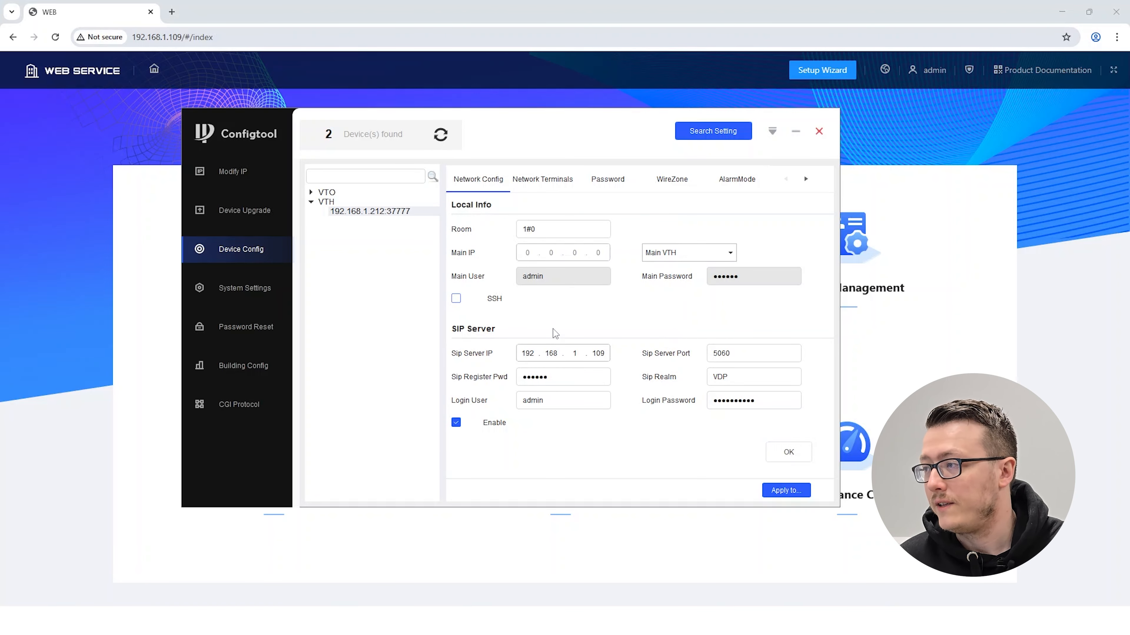
# In the VTH's Network Terminals, set the Main VTO IP to 192.168.1.109 and enter the Main VTO password
pyautogui.click(545, 182)
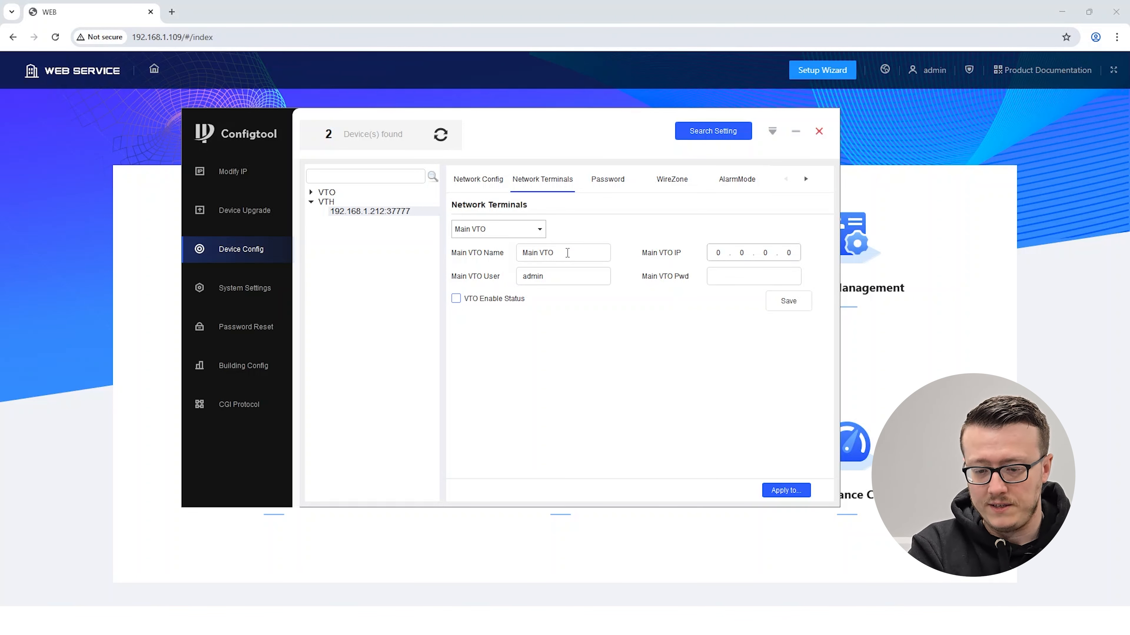
pyautogui.click(729, 252)
pyautogui.write('192.168.1.')
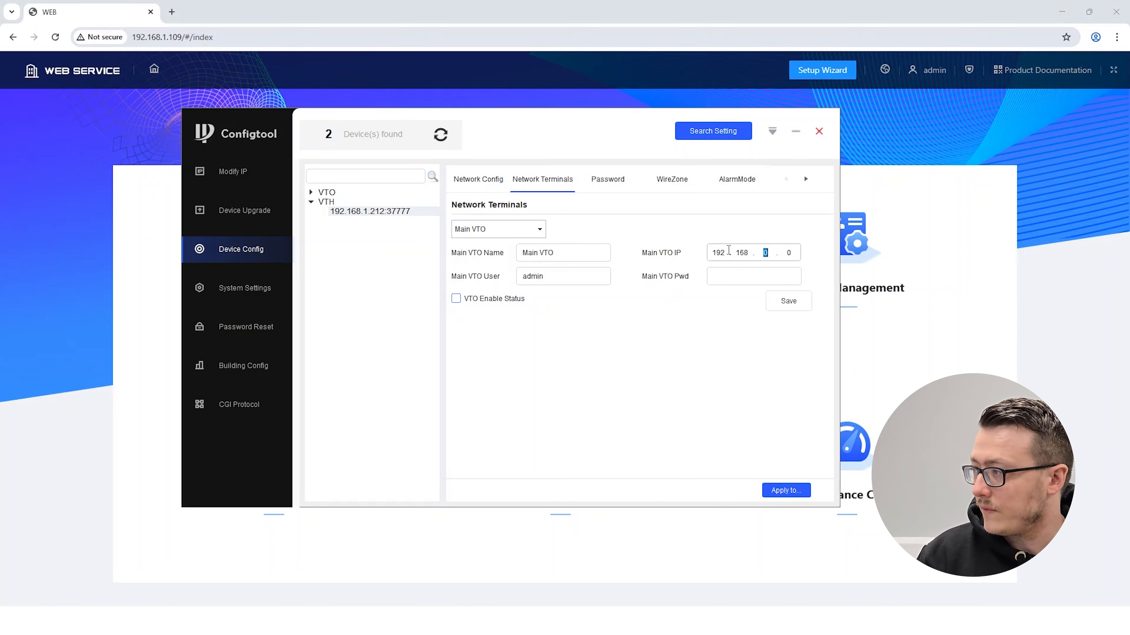
pyautogui.write('109')
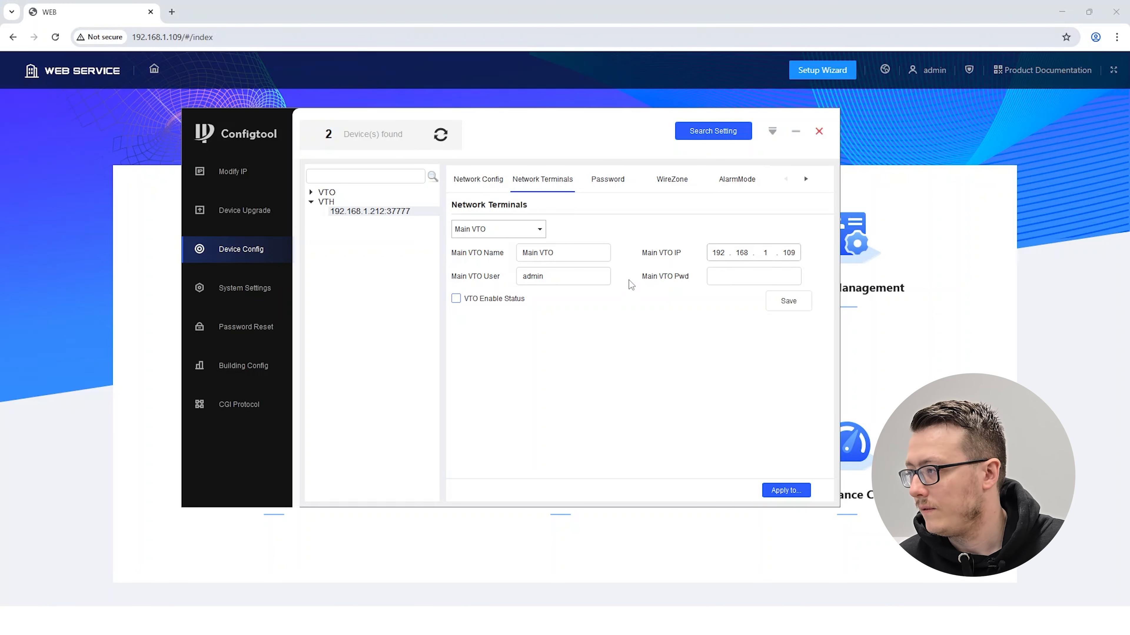
pyautogui.click(730, 275)
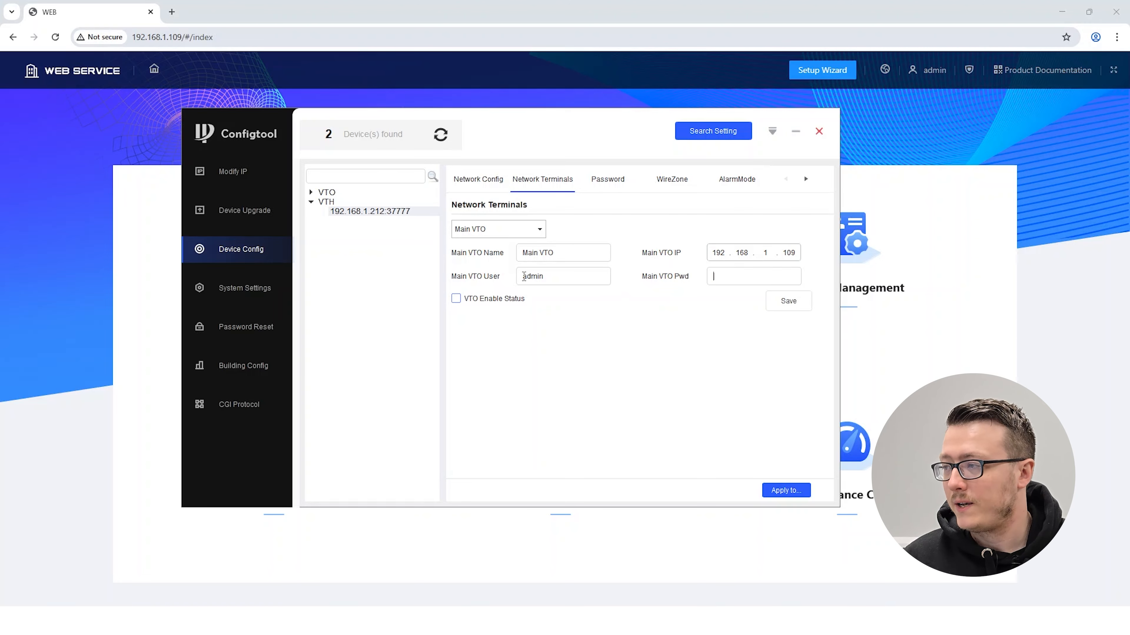
pyautogui.write('•')
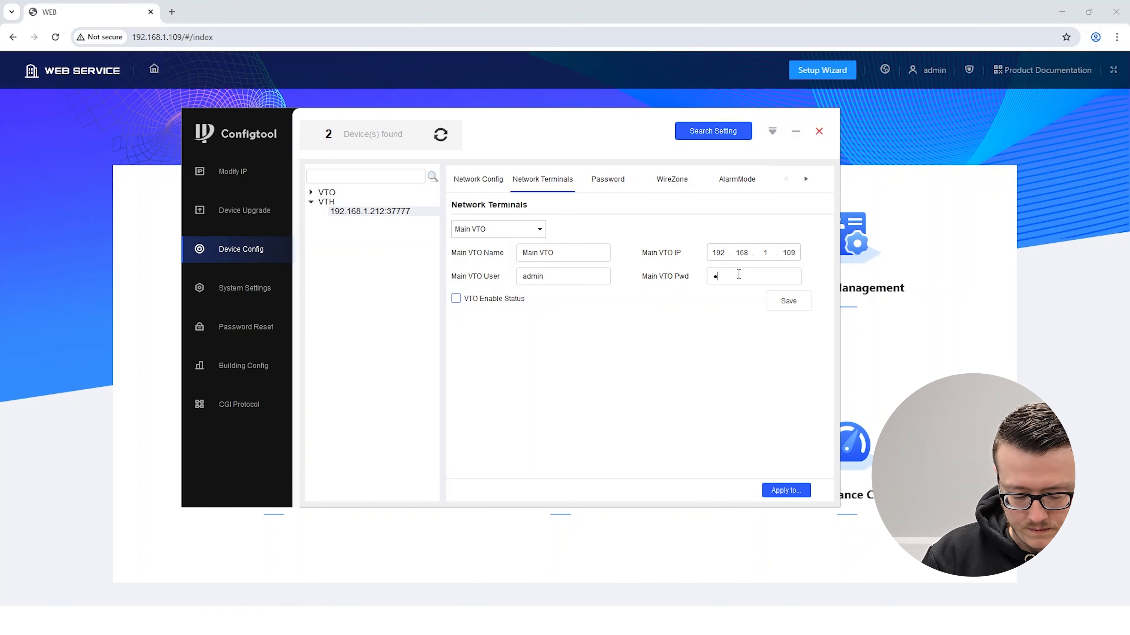
pyautogui.write('•••••••••')
# Turn on VTO Enable Status for the Main VTO and save the terminal settings
pyautogui.click(456, 299)
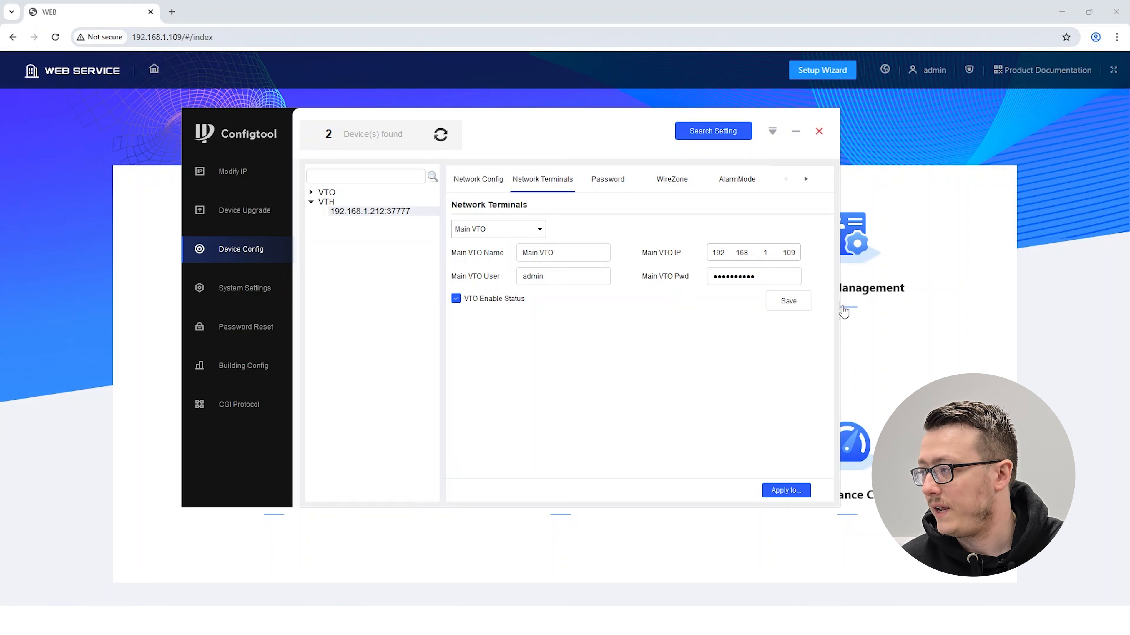
pyautogui.click(799, 306)
pyautogui.click(570, 366)
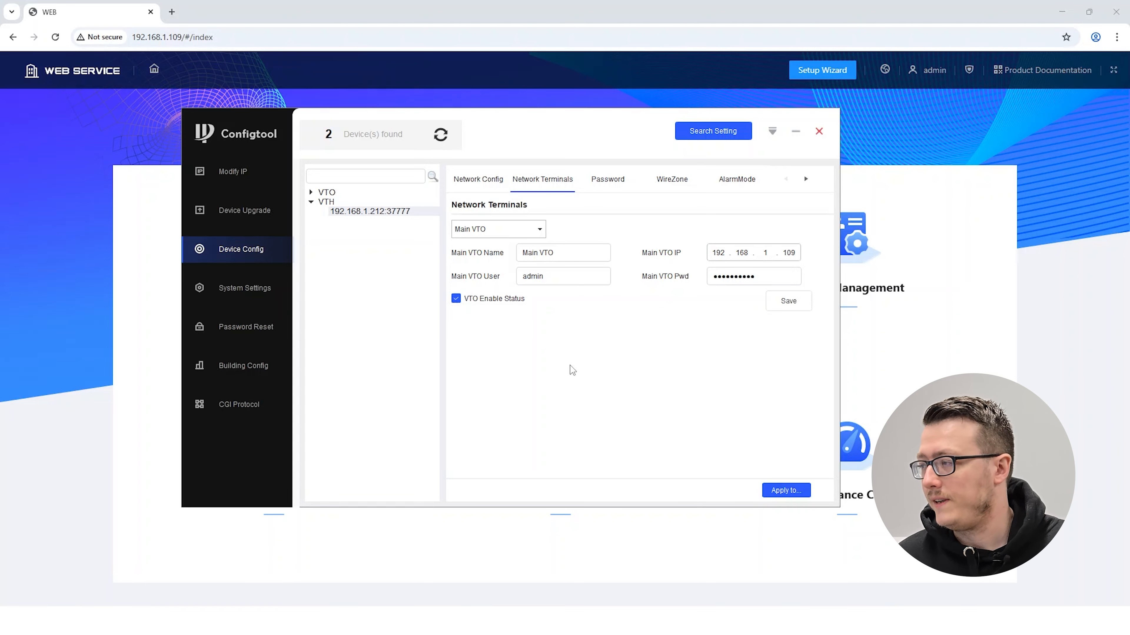
pyautogui.click(787, 301)
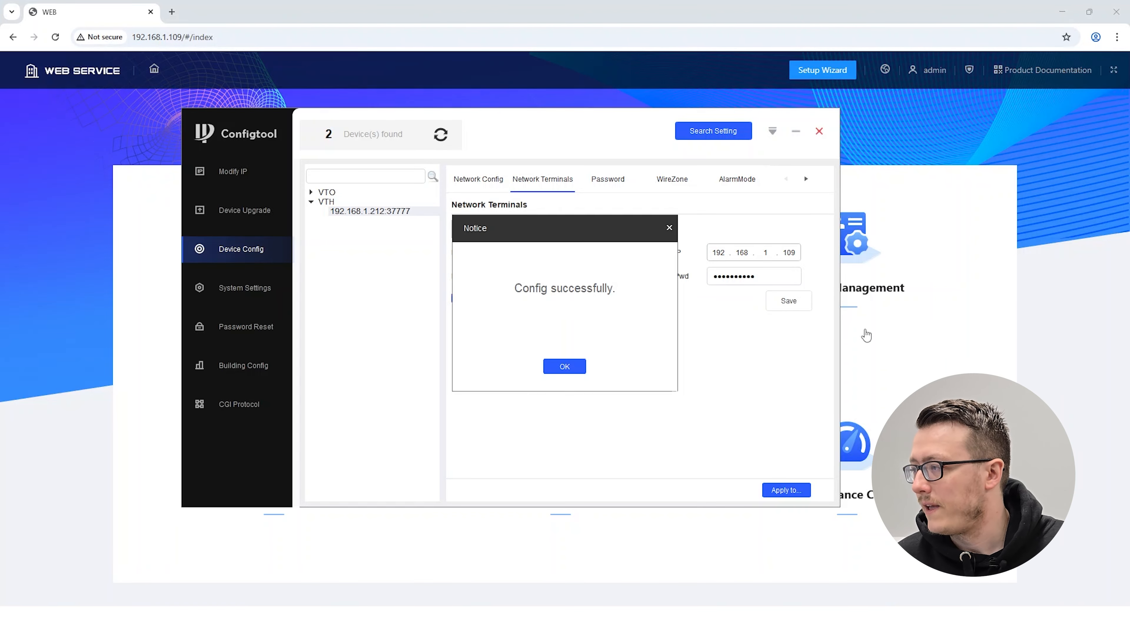
pyautogui.click(567, 367)
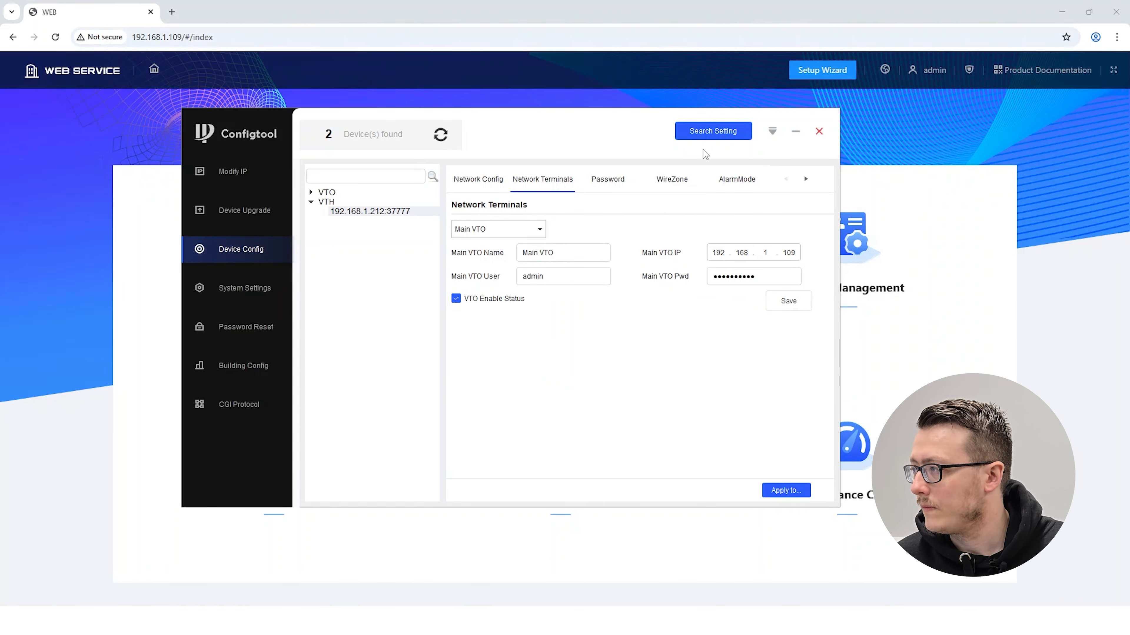
# Switch back to the VTO's web interface and check the devices' online status in Device Setting, then return to the home page
pyautogui.click(795, 132)
pyautogui.click(550, 250)
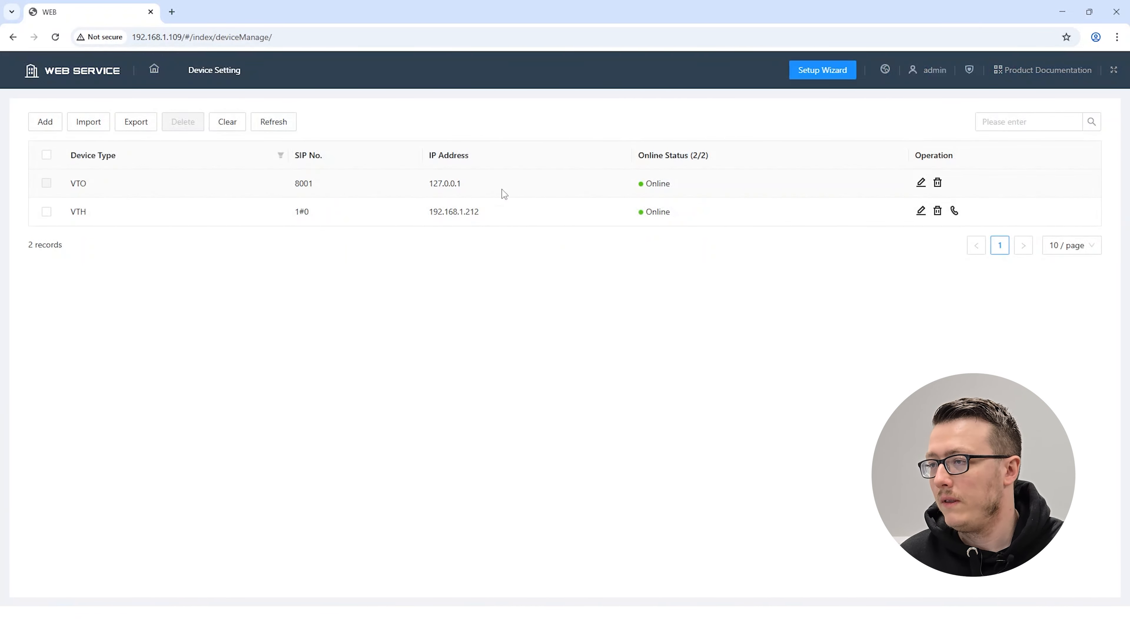
pyautogui.click(253, 69)
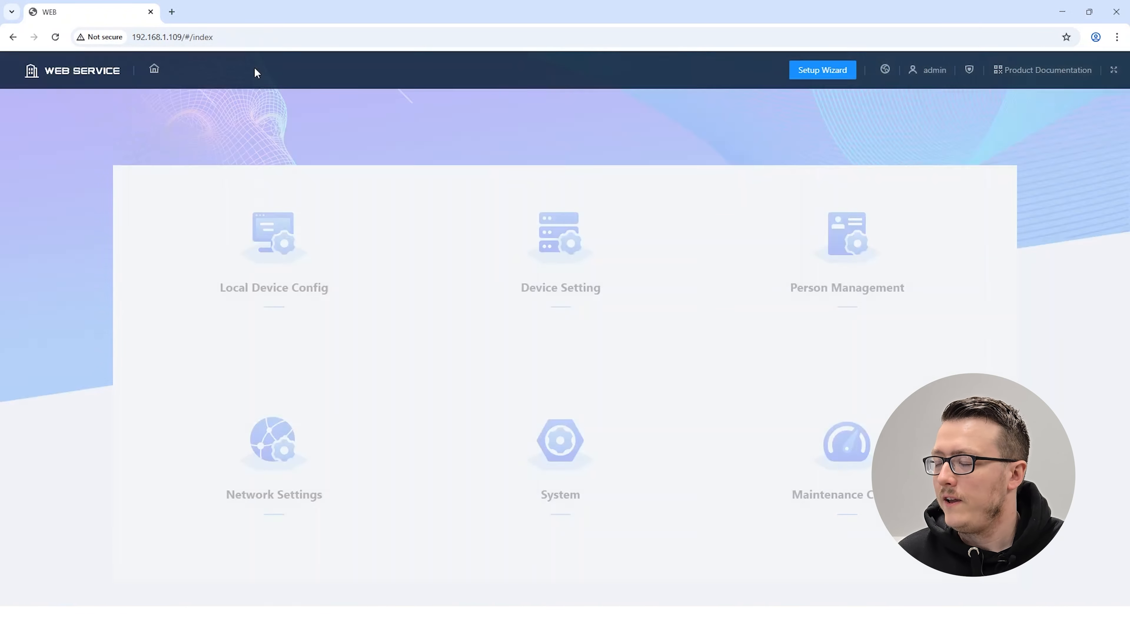
# Apply the VTO's Local Device Config as a Villa Station with Villa Room No. 1 and Group Call enabled, and return to the home page
pyautogui.click(299, 243)
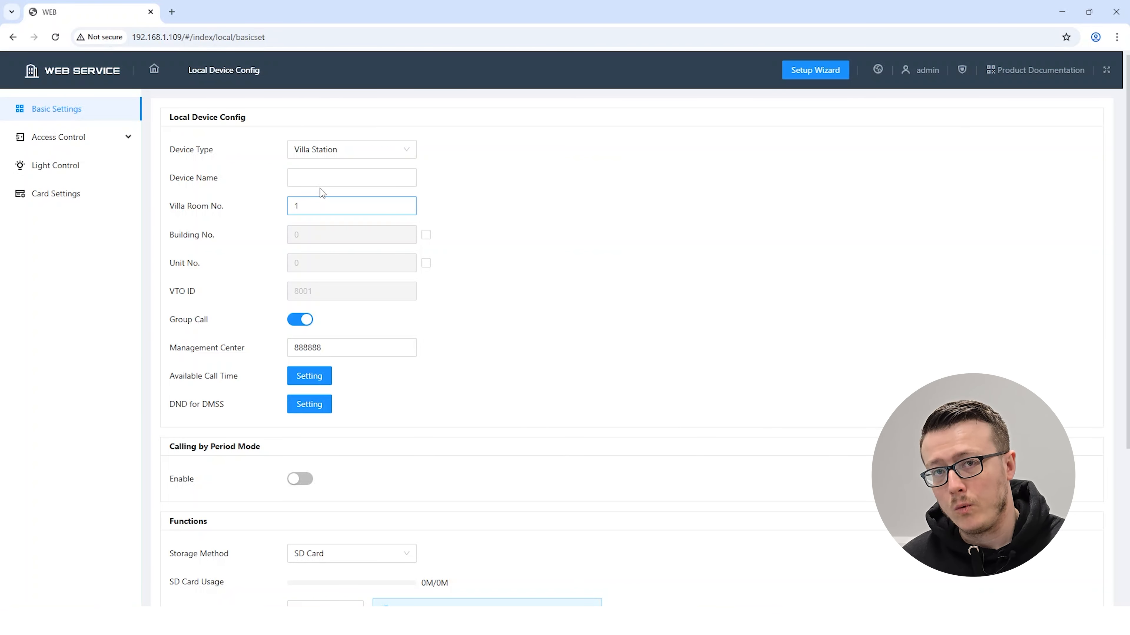
pyautogui.scroll(-5, 531, 275)
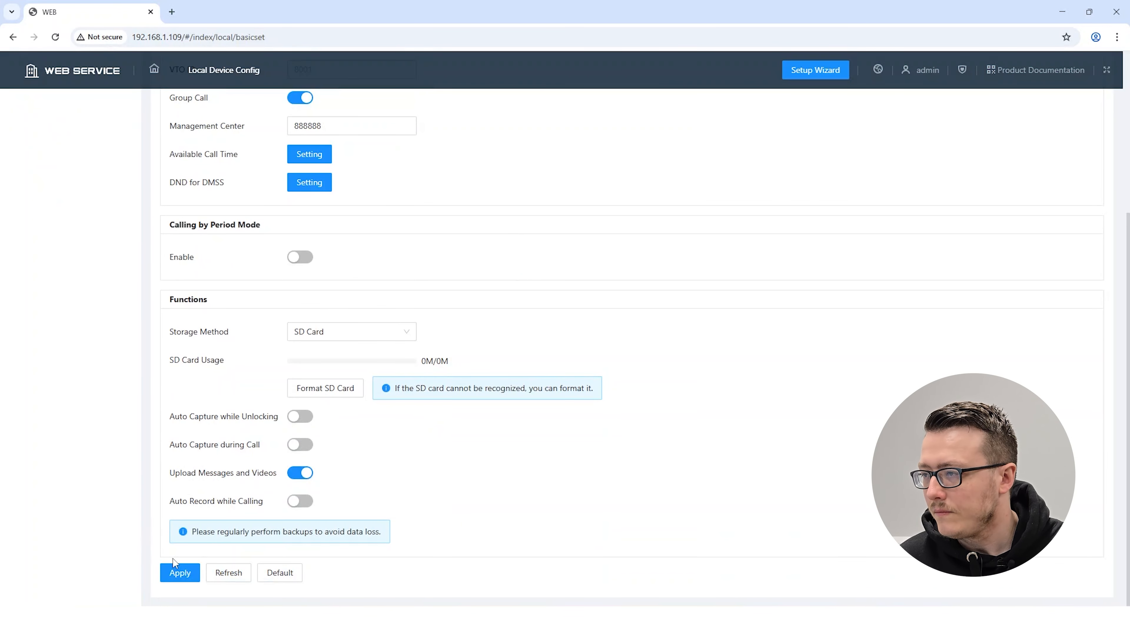
pyautogui.click(176, 571)
pyautogui.scroll(5, 97, 355)
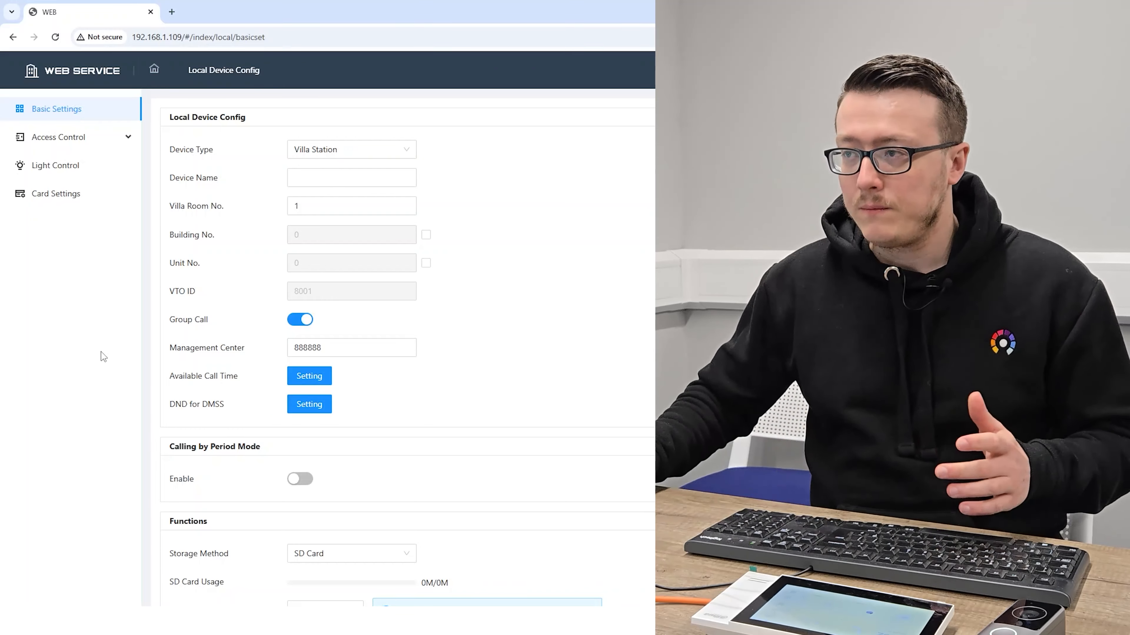
pyautogui.click(263, 69)
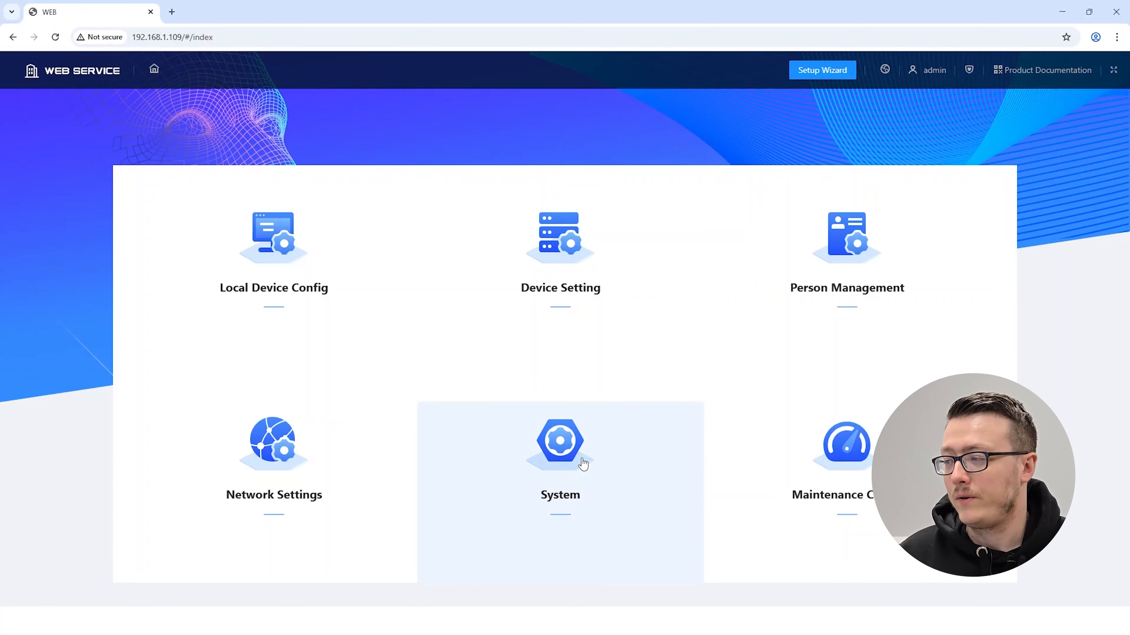
# In the VTO's System time settings, synchronize the system time with the PC and apply the settings
pyautogui.click(569, 460)
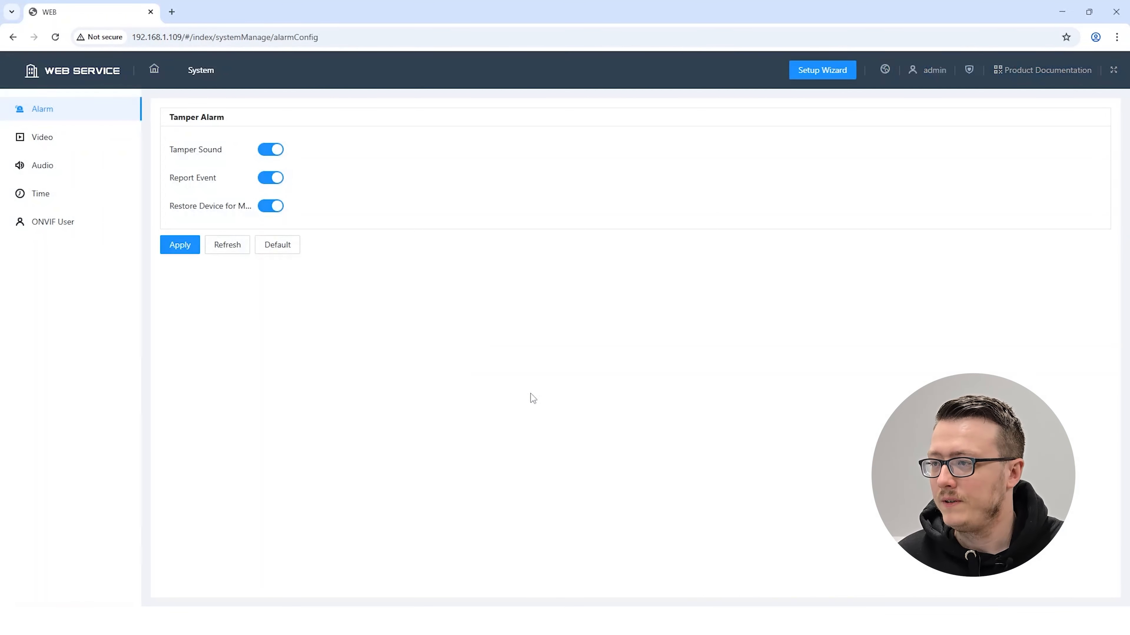
pyautogui.click(40, 199)
pyautogui.click(402, 272)
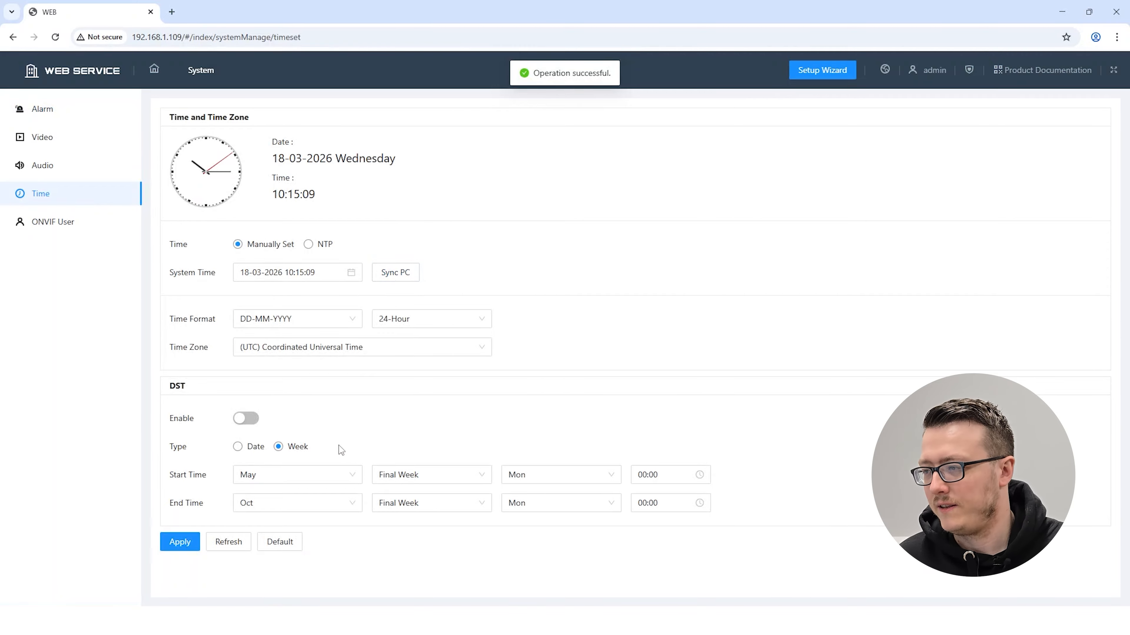
pyautogui.click(179, 544)
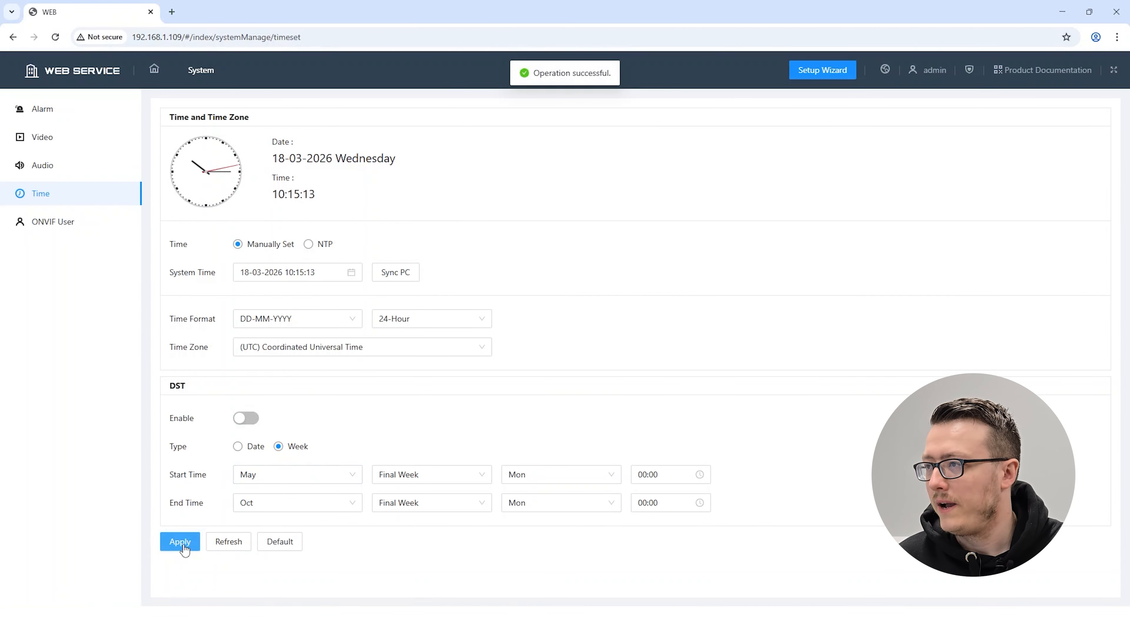